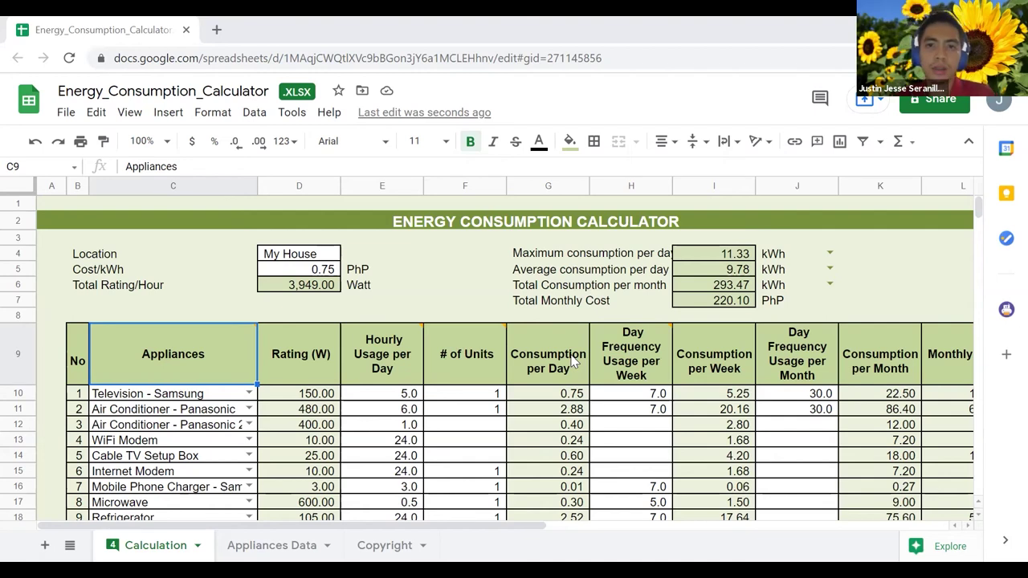
- Check the location, cost and total rating cells, and set the Cost/kWh to 1.00 PhP
click(283, 273)
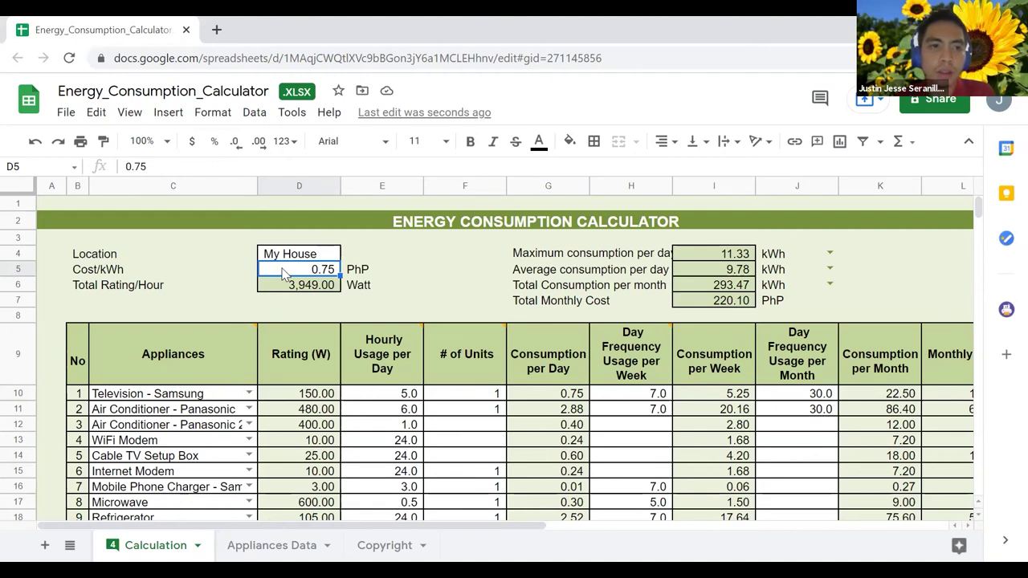
click(298, 289)
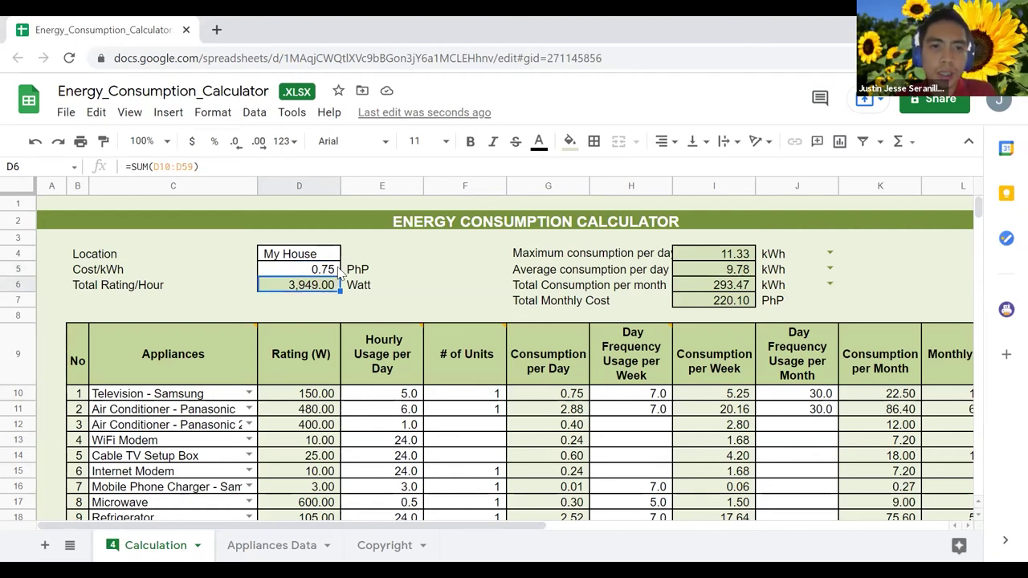
click(280, 266)
click(282, 258)
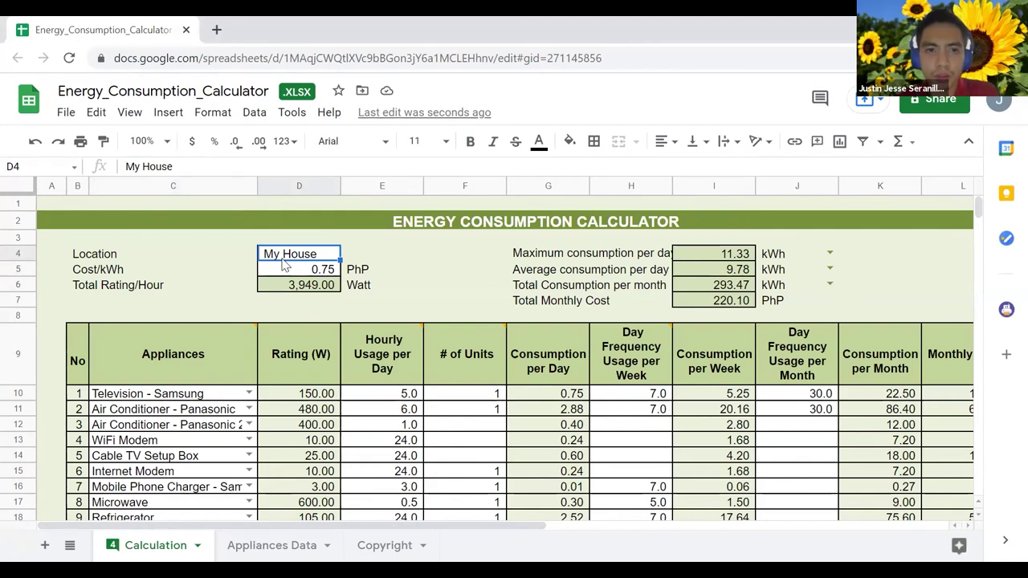
click(283, 268)
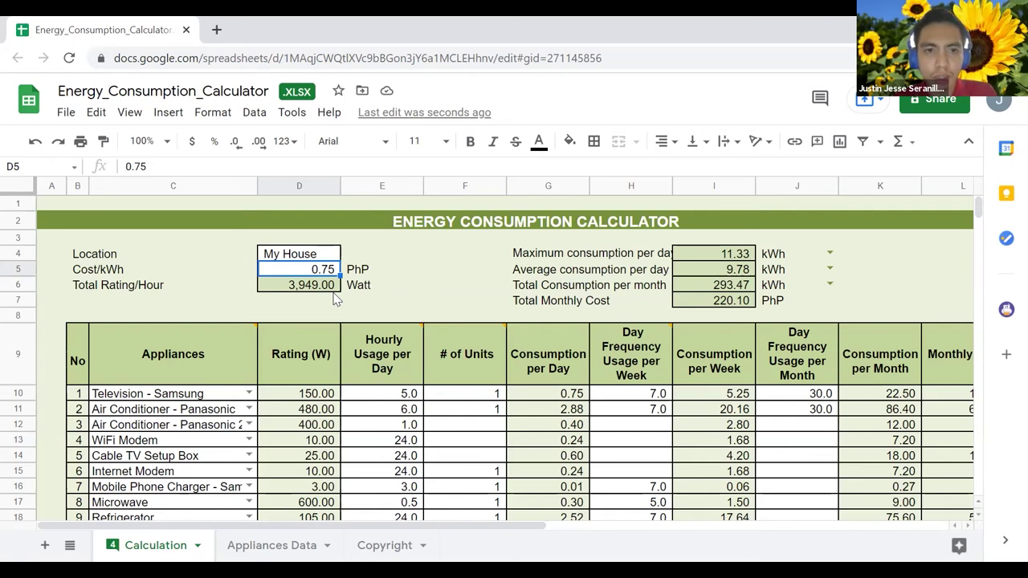
text(1)
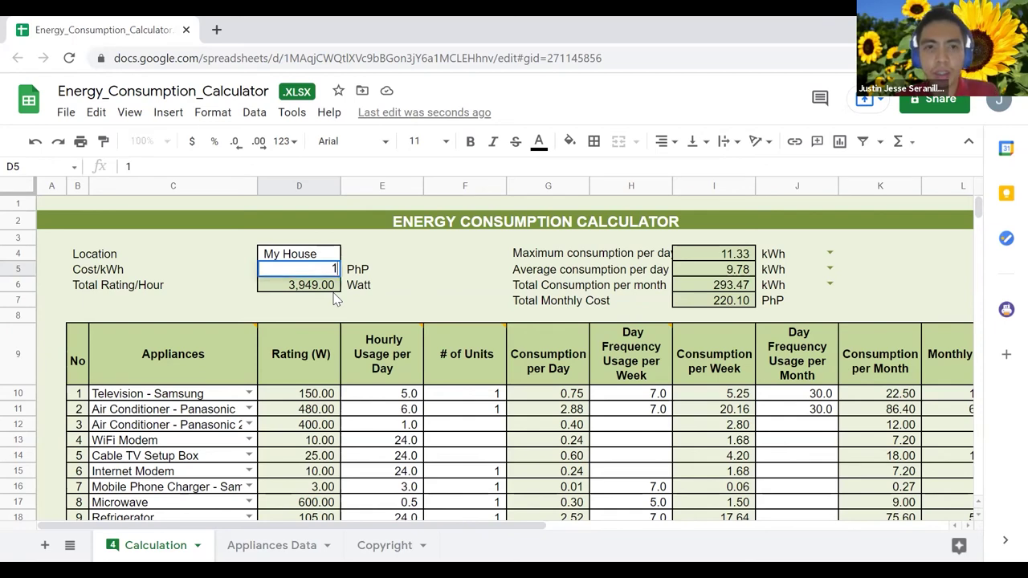
text(.00)
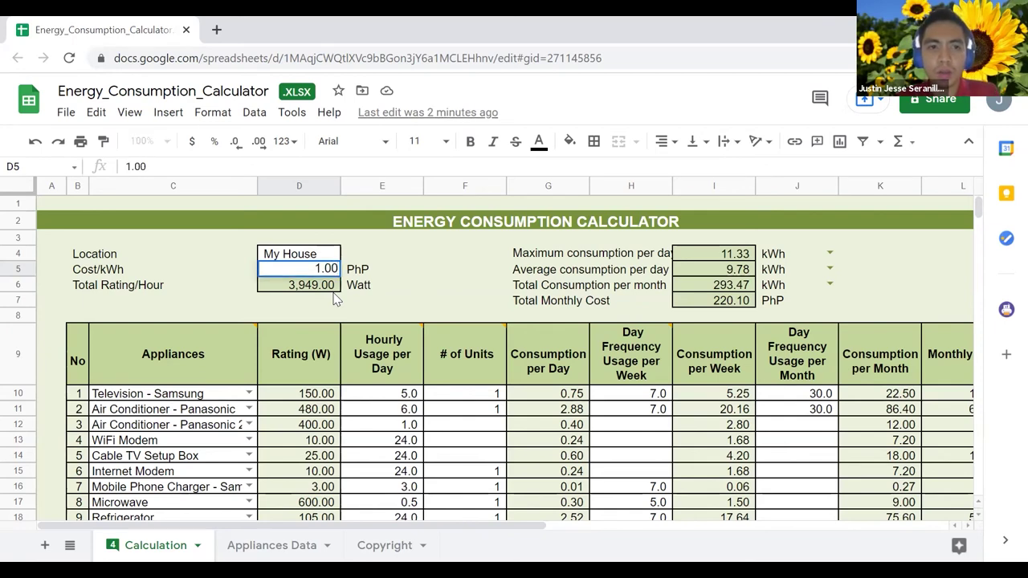
key(Return)
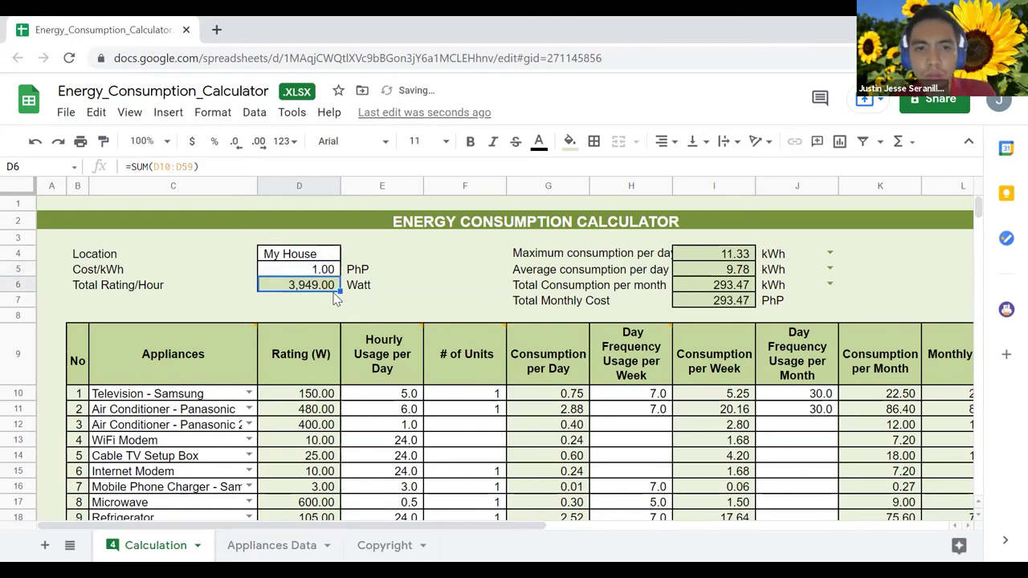
- Set the Cost/kWh in cell D5 to 8.00 PhP
key(Up)
text(8.00)
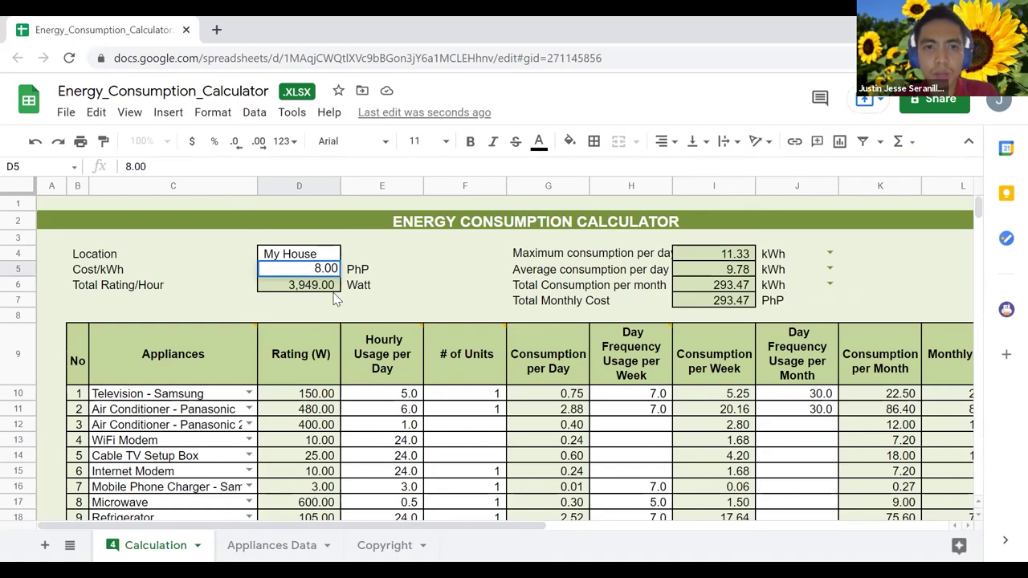
key(Return)
key(Up)
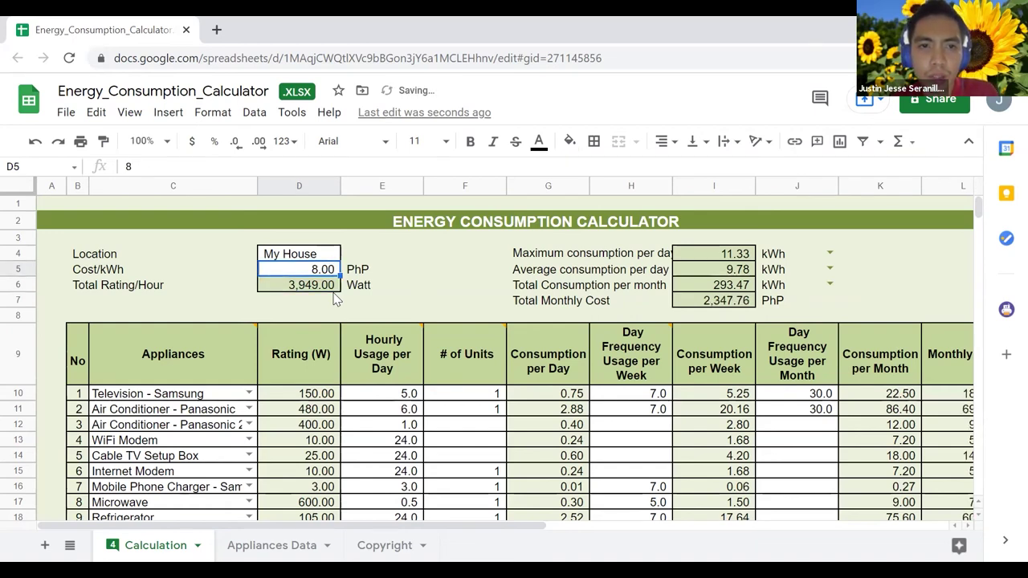
- Examine the Rating (W) column from its header down to the LED Light Bulb - 7 row
key(Down)
key(Down)
key(Down)
key(Down)
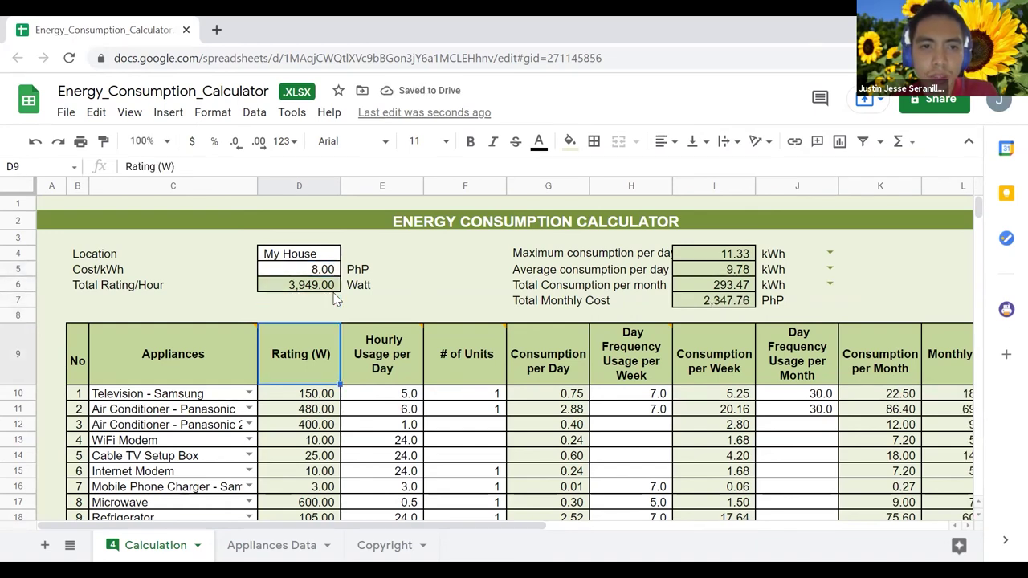
key(Down)
key(Down)
key(Down)
key(Down)
key(Down)
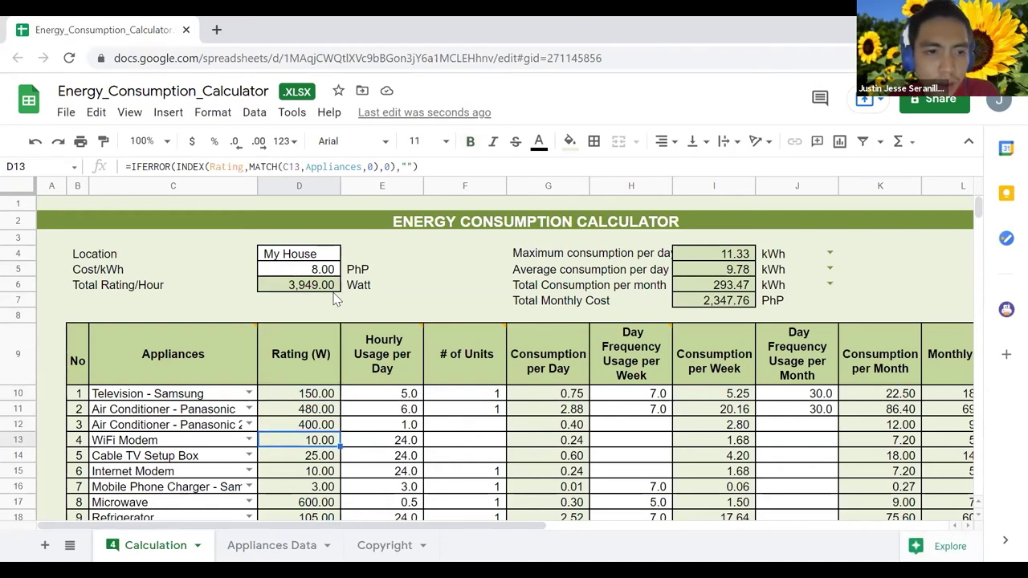
key(Down)
key(Down)
key(Down)
key(Down)
key(Down)
key(Down)
key(Down)
key(Down)
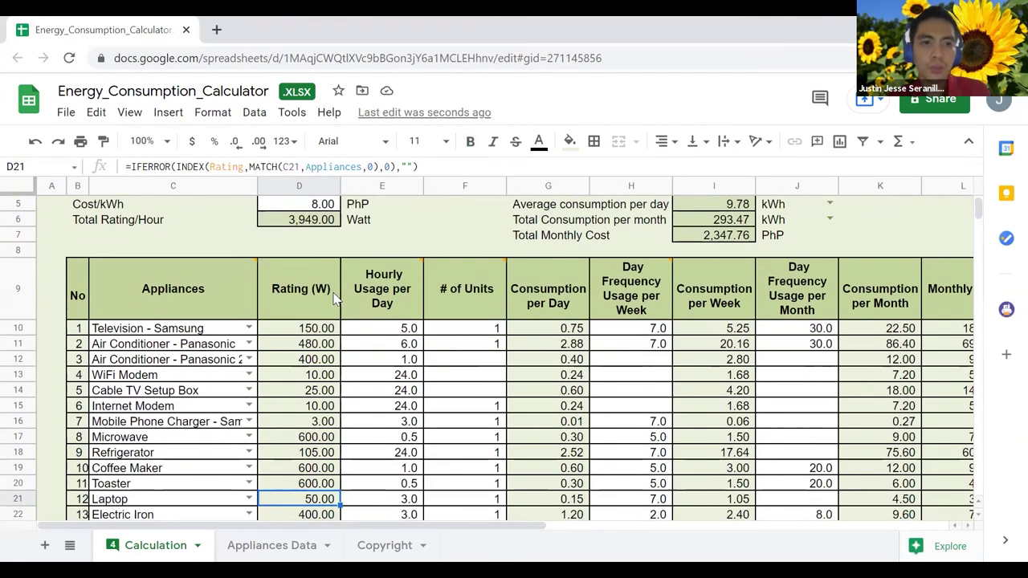
key(Down)
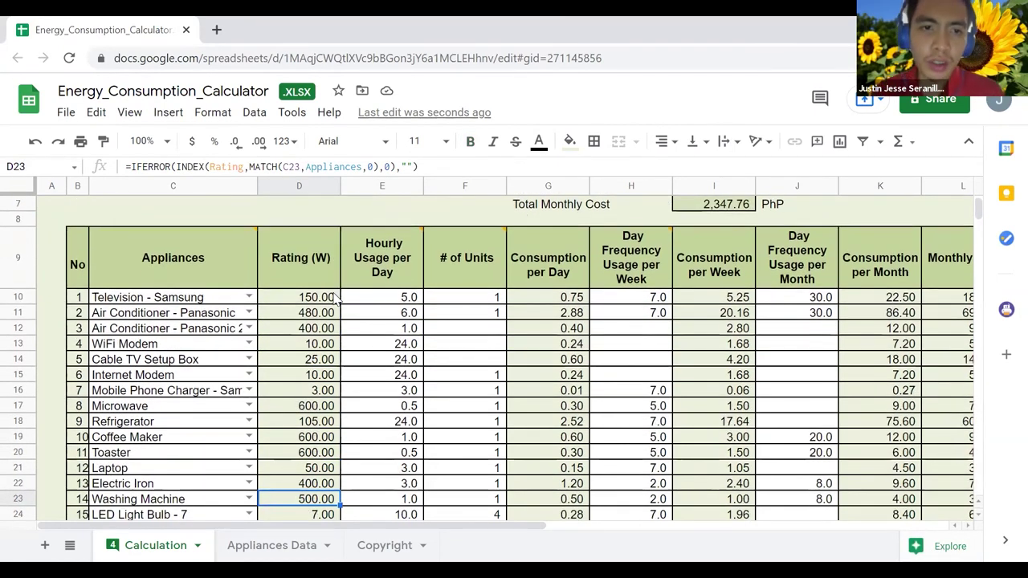
key(Down)
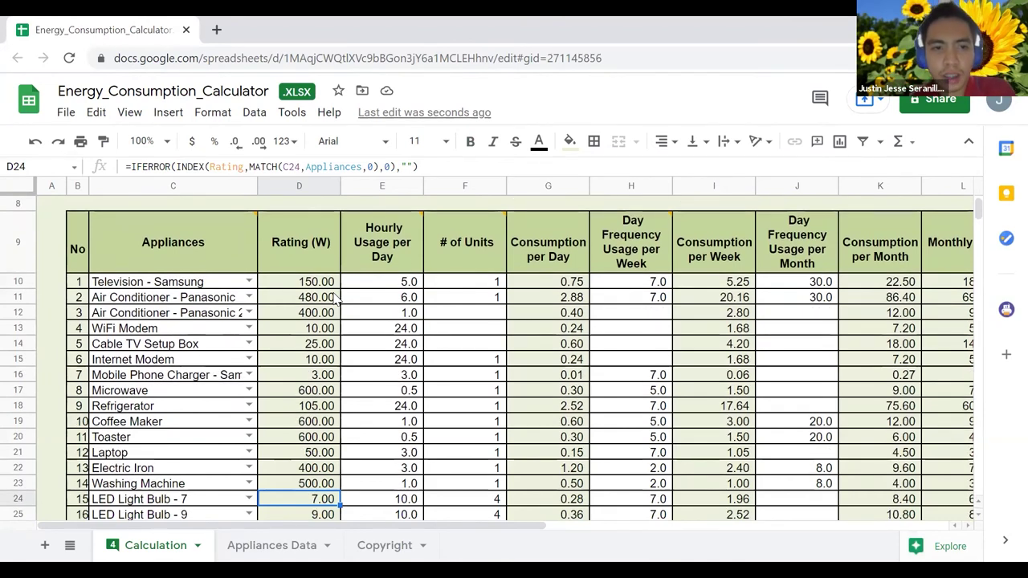
- Choose Television - Samsung for appliance 1 and browse the selectable appliance options for appliance 2
click(250, 281)
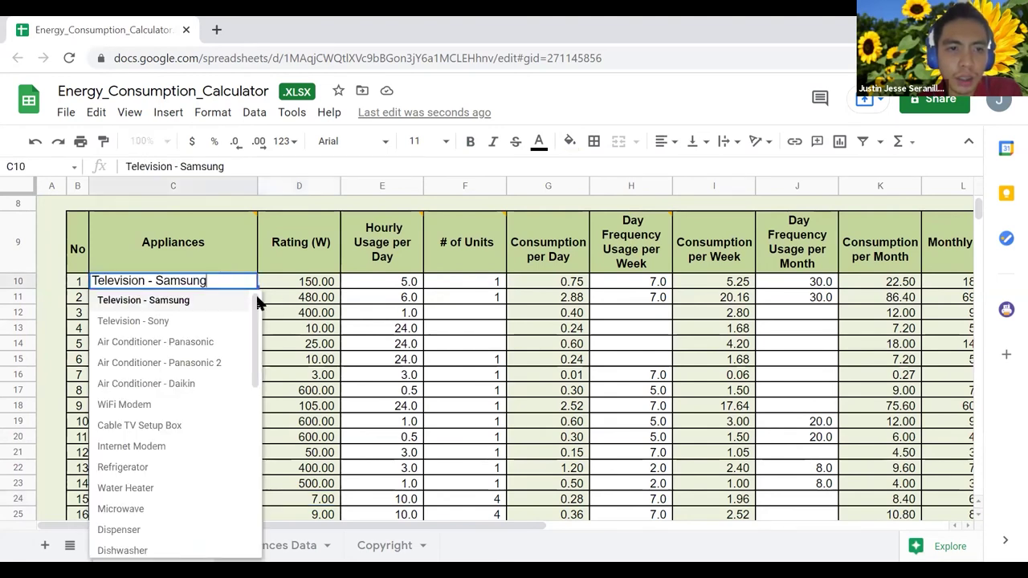
click(189, 307)
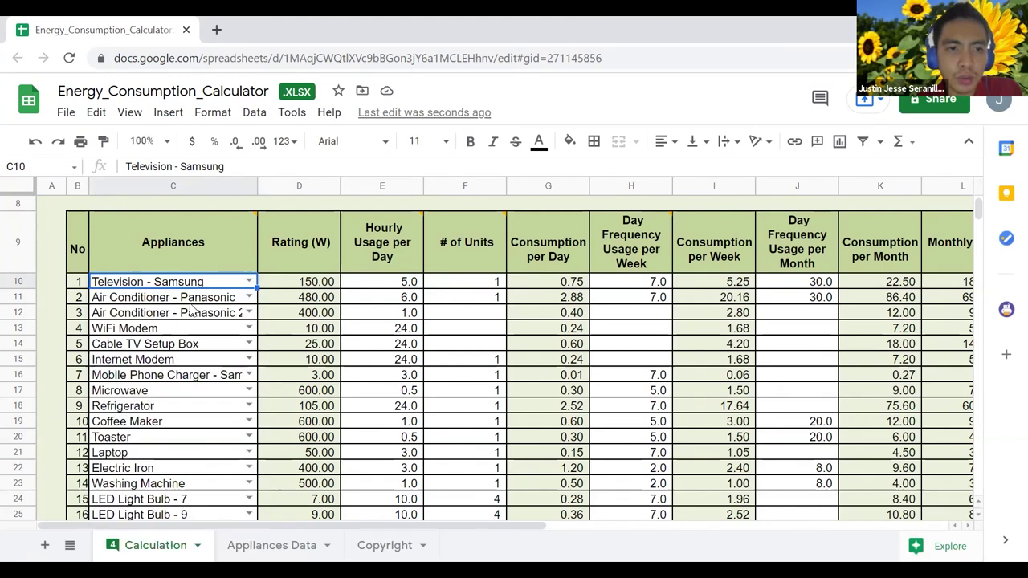
click(250, 297)
scroll(215, 367, down, 1)
scroll(215, 367, down, 3)
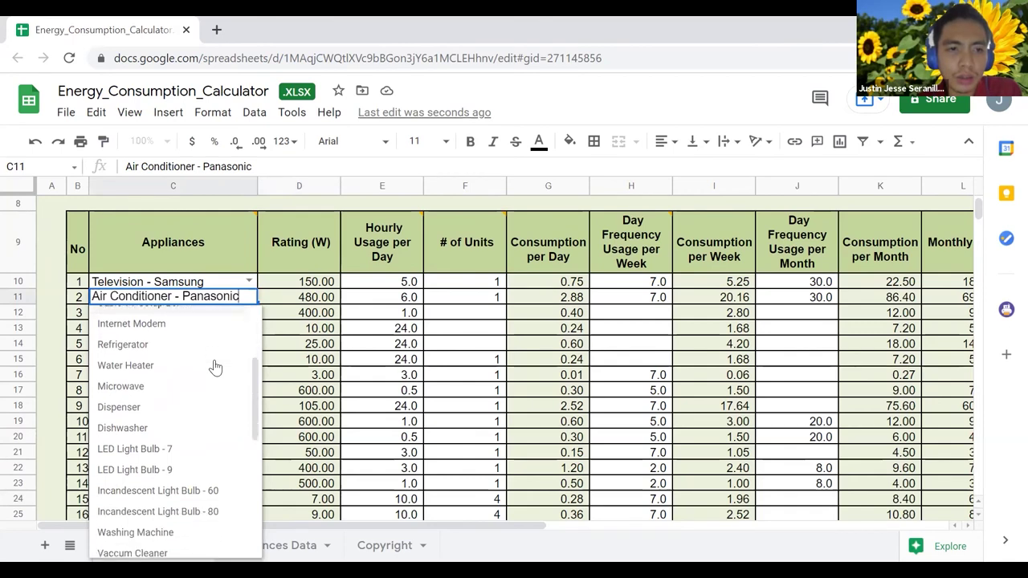
scroll(356, 375, down, 1)
click(357, 375)
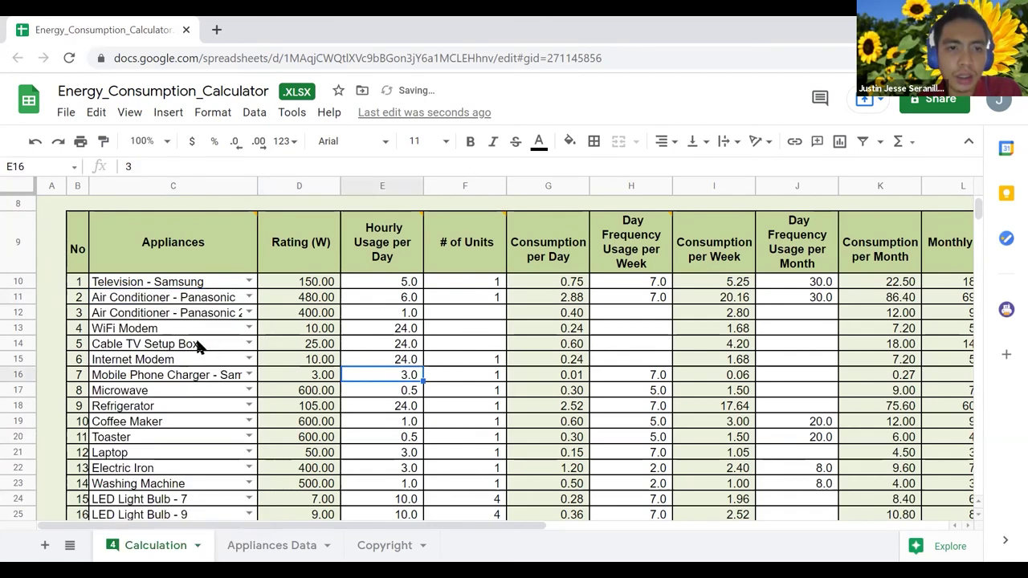
- Review the appliance entries down the Appliances column, including a second pass starting above the table header
click(193, 343)
key(Down)
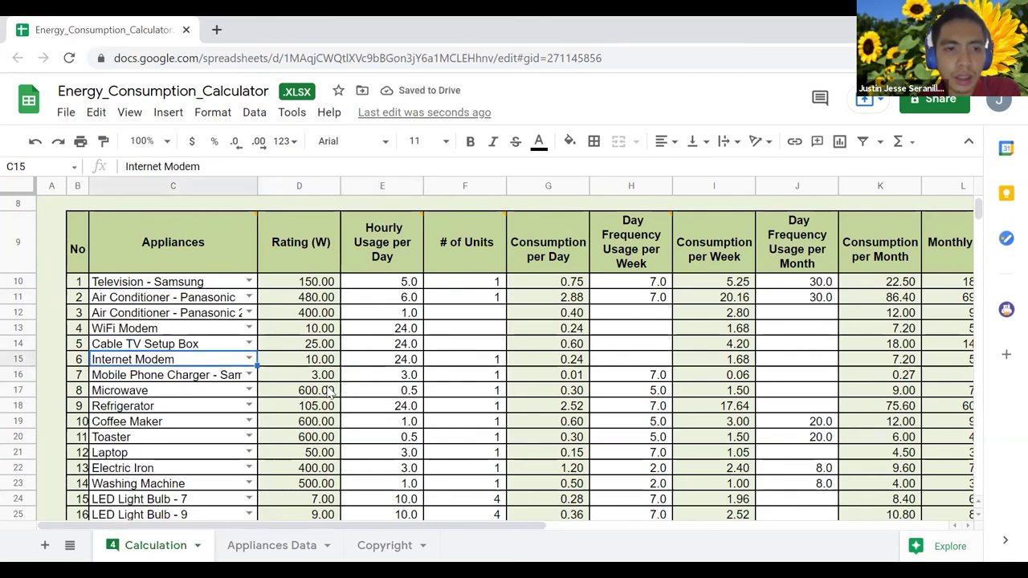
key(Down)
key(Down)
key(Down)
key(Down)
key(Down)
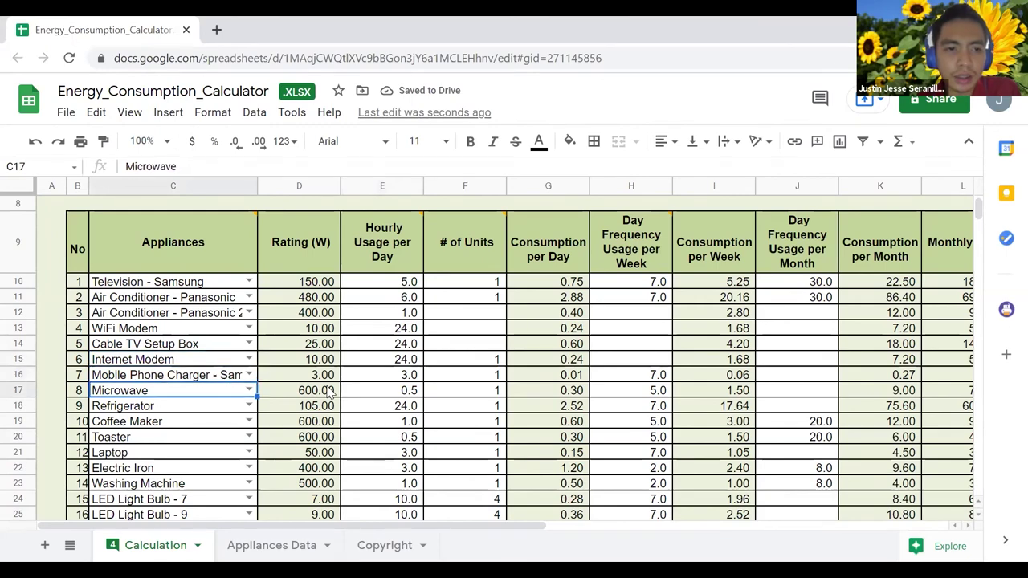
key(Down)
key(Down)
key(Down)
key(Down)
key(Down)
key(Down)
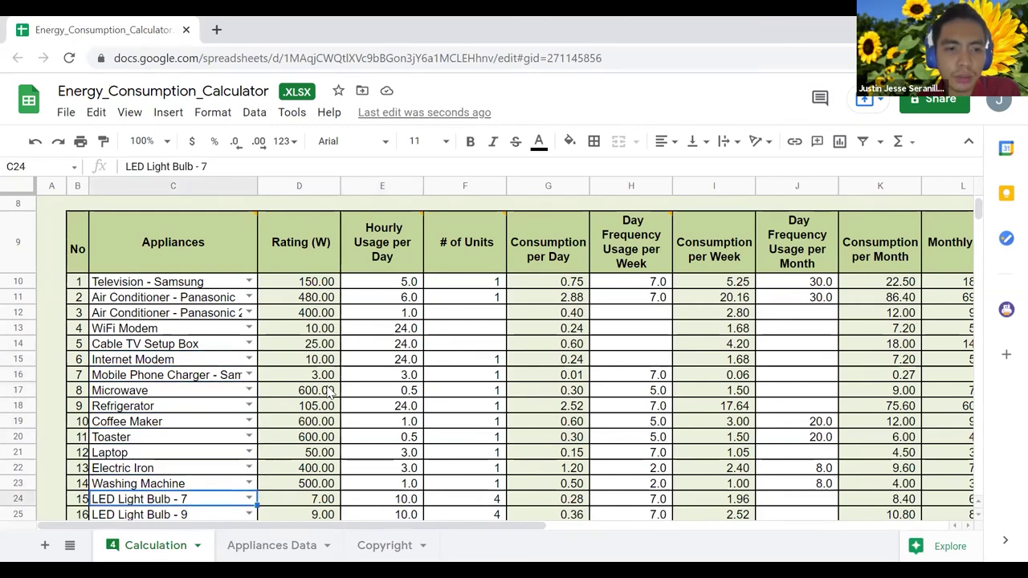
key(ctrl+Up)
key(ctrl+Up)
key(ctrl+Up)
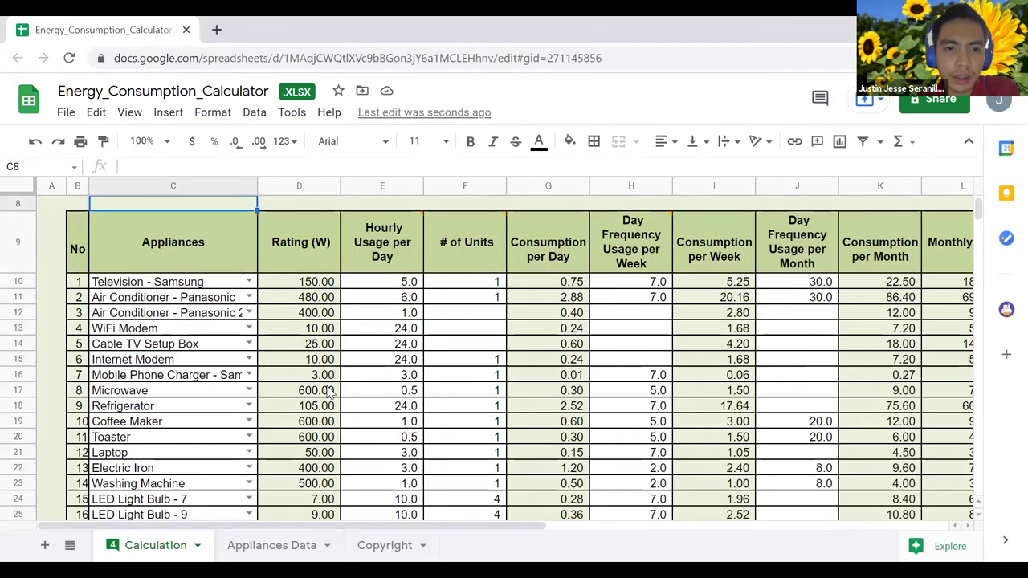
key(Down)
key(Down)
key(Down)
key(Down)
key(Down)
key(Down)
key(Down)
key(Down)
key(Down)
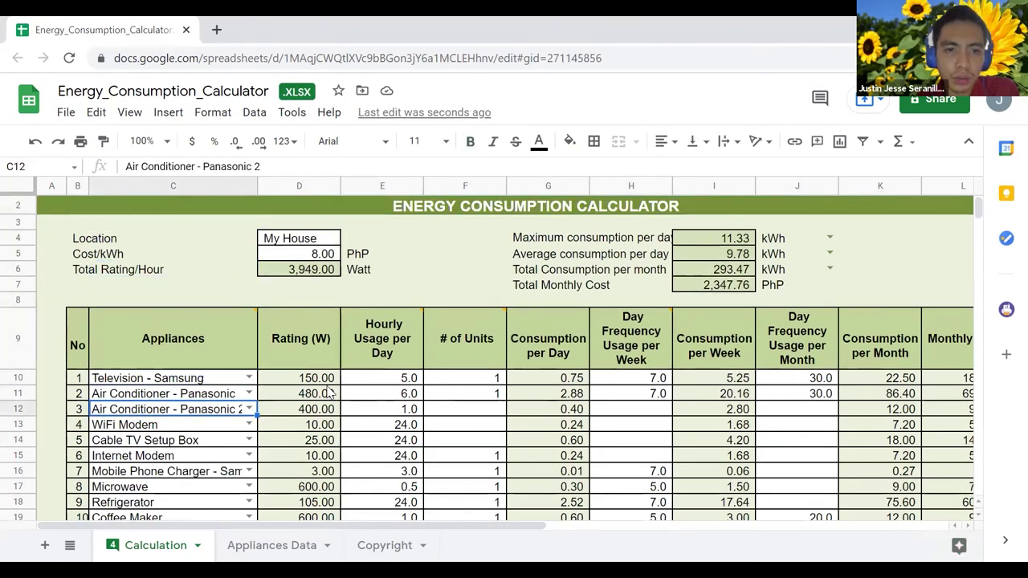
key(Down)
key(Down)
key(Down)
key(Down)
key(Down)
key(Down)
key(Down)
key(Down)
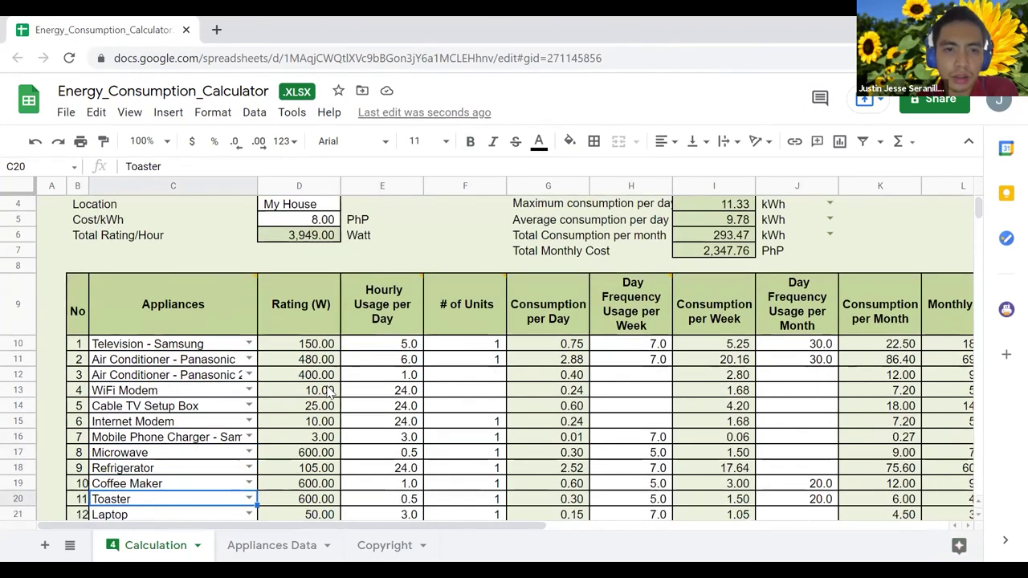
- Inspect the lookup formulas in the Rating (W) column from the television row downward and back up to the header
click(314, 307)
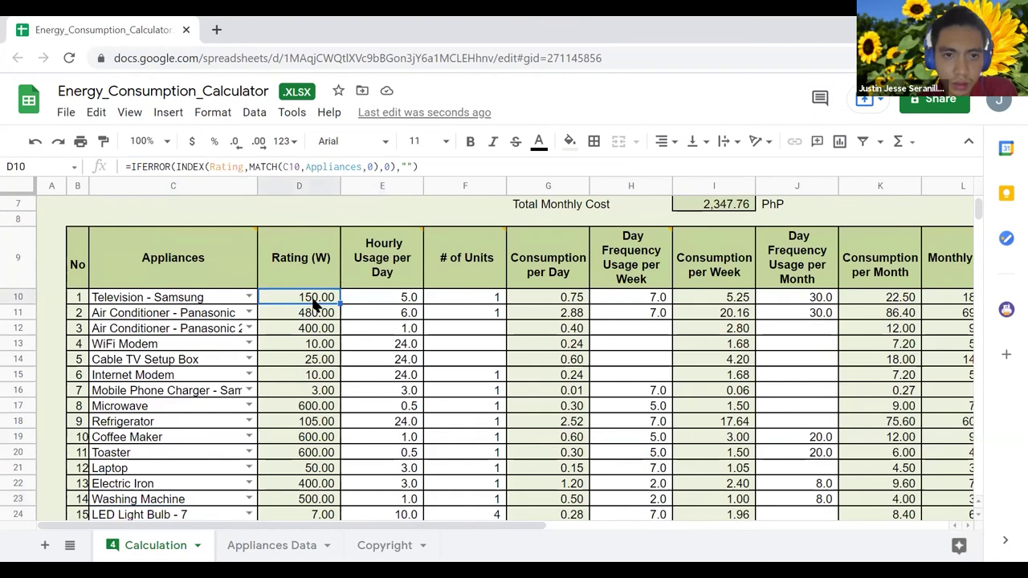
key(Down)
key(Down)
key(Down)
key(Down)
key(Down)
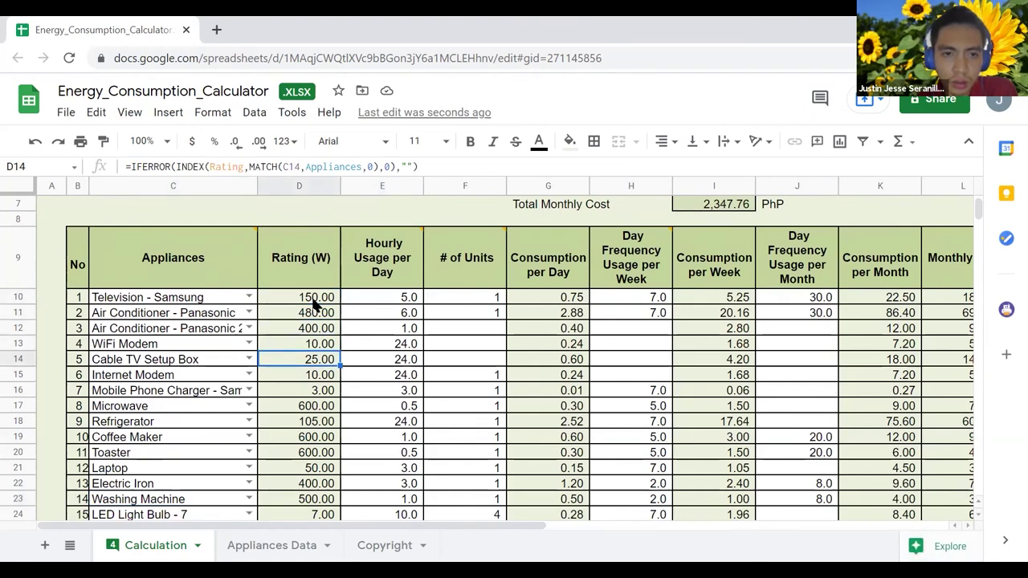
key(Down)
key(Down)
key(Down)
key(Down)
key(Down)
key(Down)
key(Down)
key(Down)
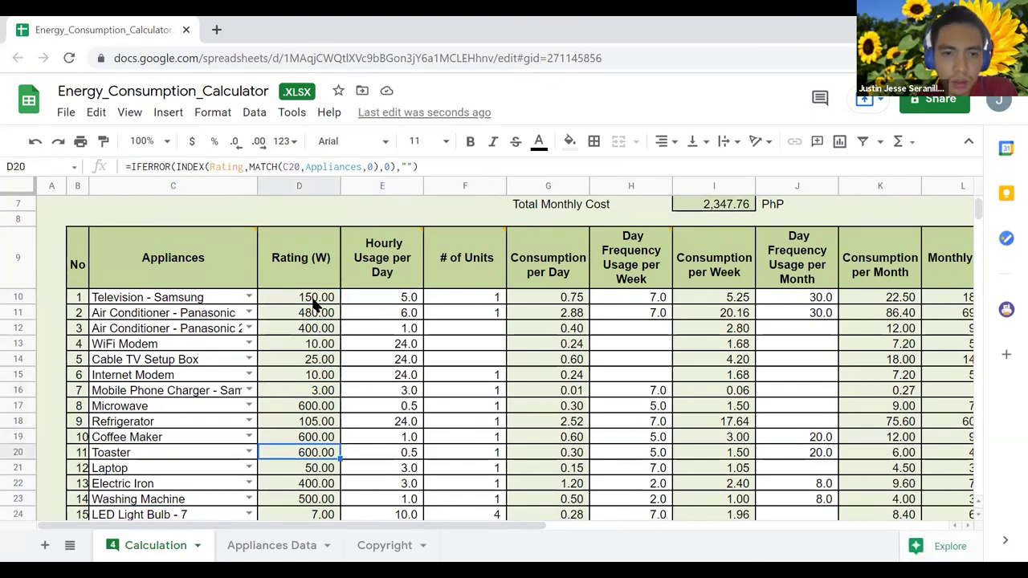
key(Down)
key(Down)
key(Up)
key(Up)
key(Up)
key(Up)
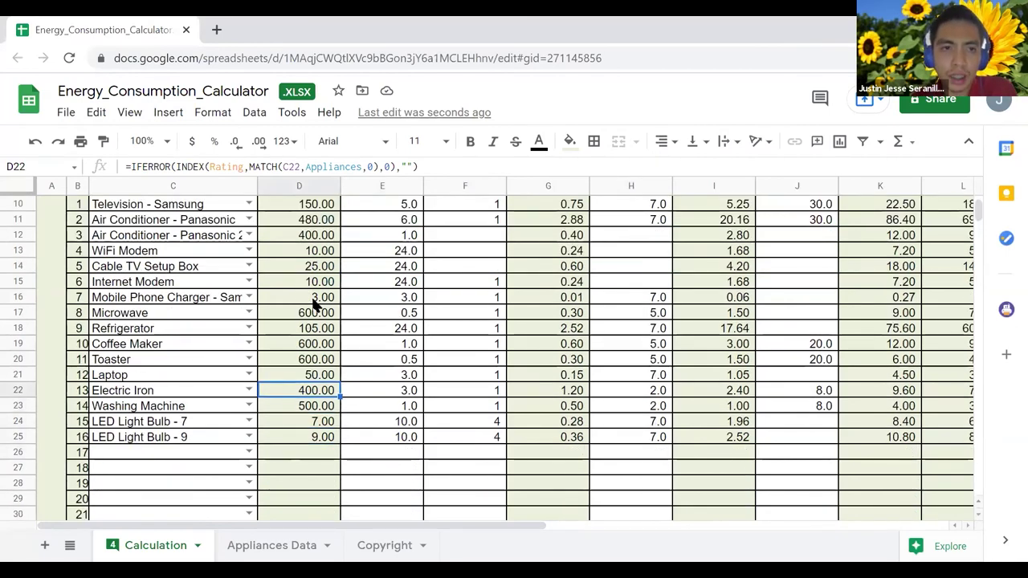
key(Up)
key(Up)
key(Up)
key(Up)
key(Up)
key(Up)
key(Up)
key(Up)
key(Up)
key(Up)
key(Up)
key(Up)
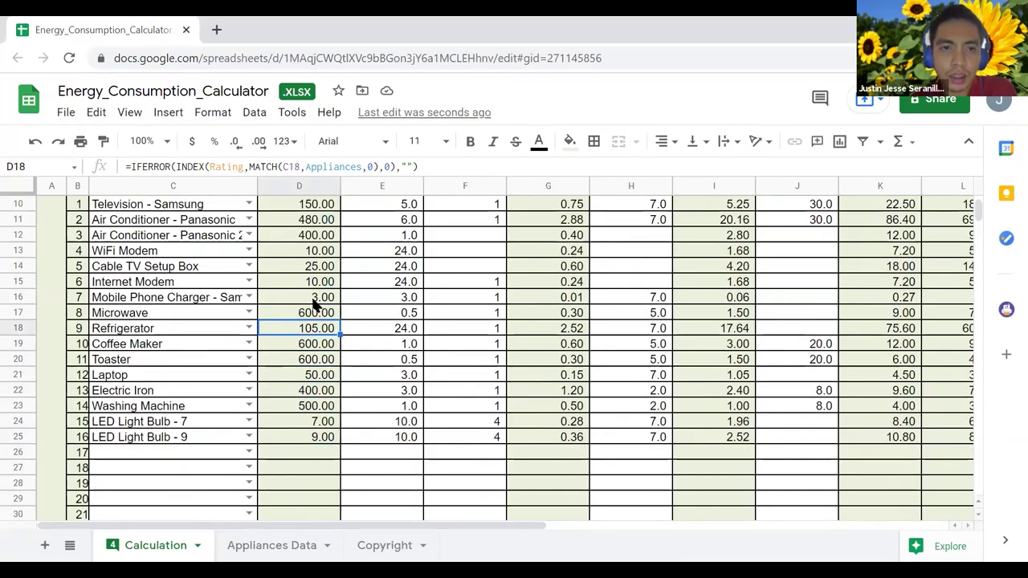
key(Up)
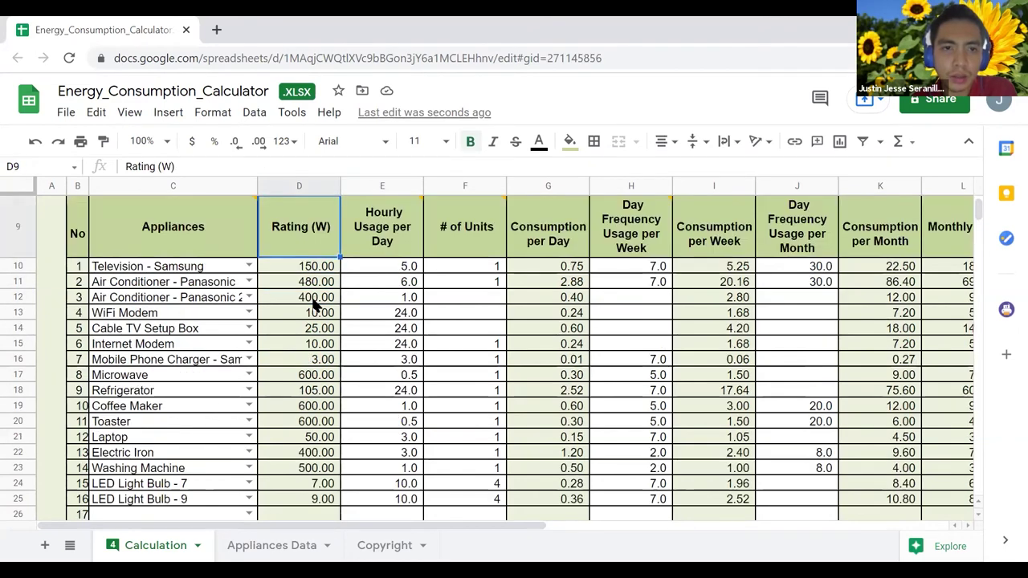
key(Down)
- Examine the Television - Samsung row's values from its rating across to its day frequency usage per week
click(384, 268)
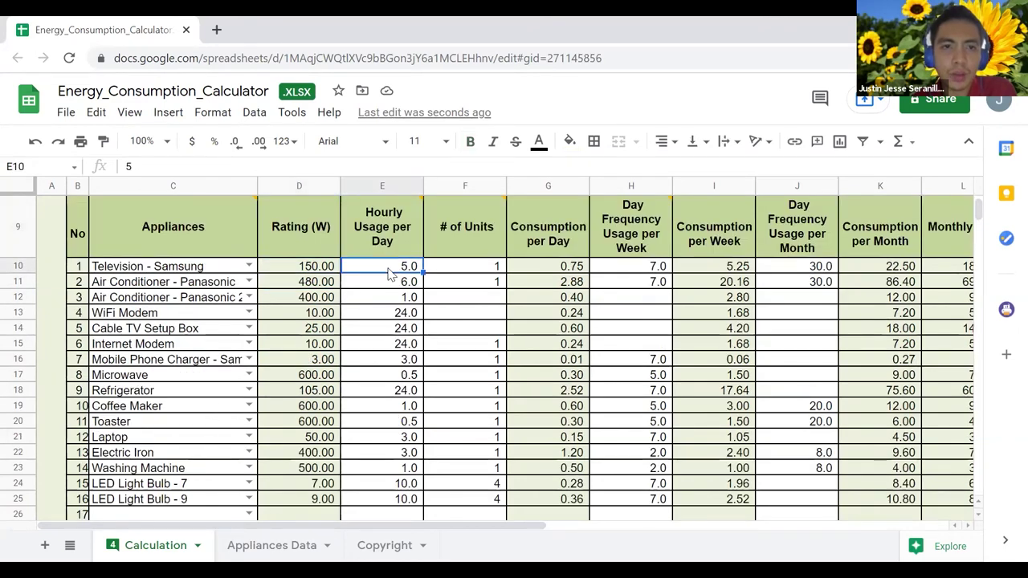
click(329, 269)
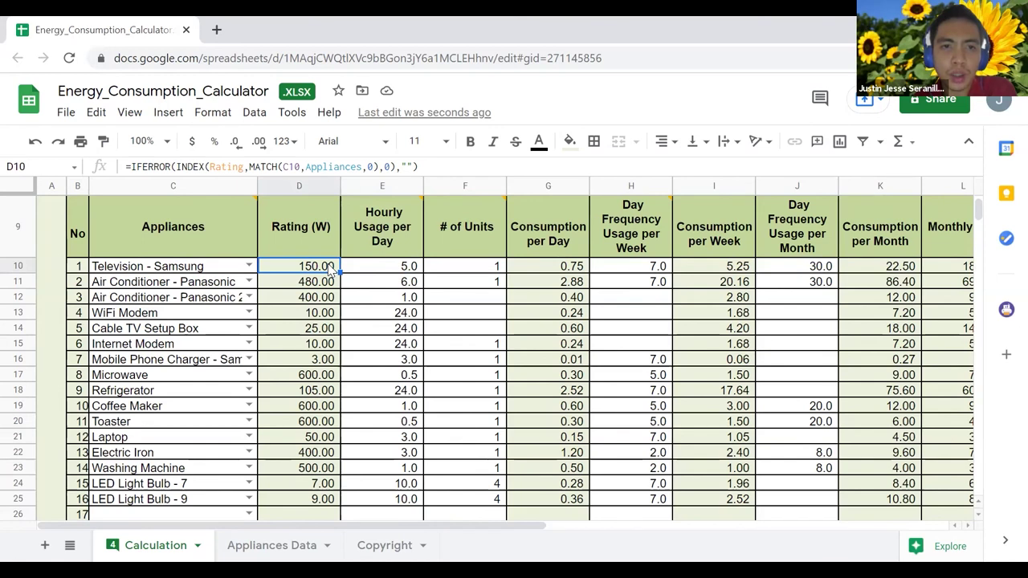
key(Right)
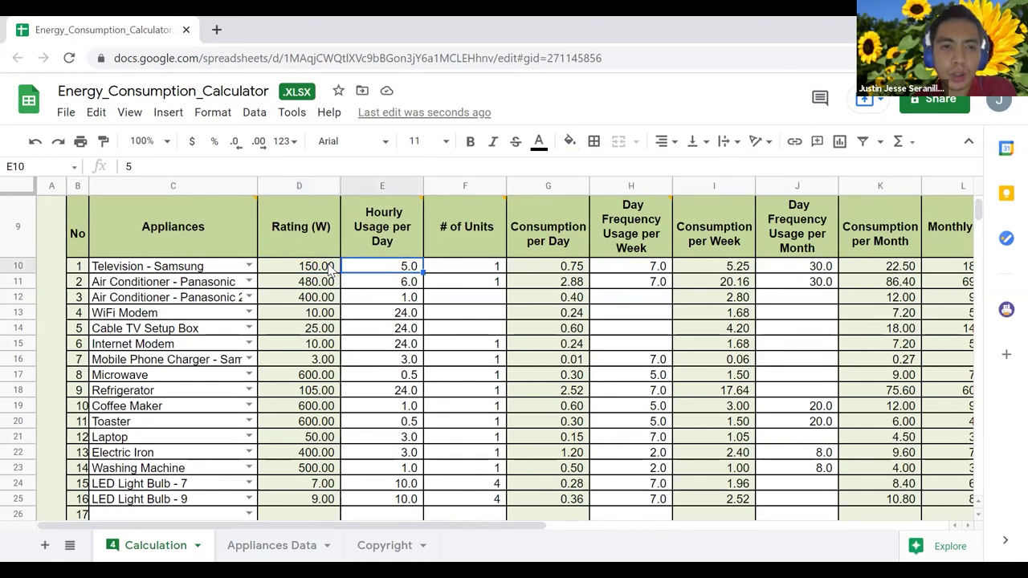
click(329, 269)
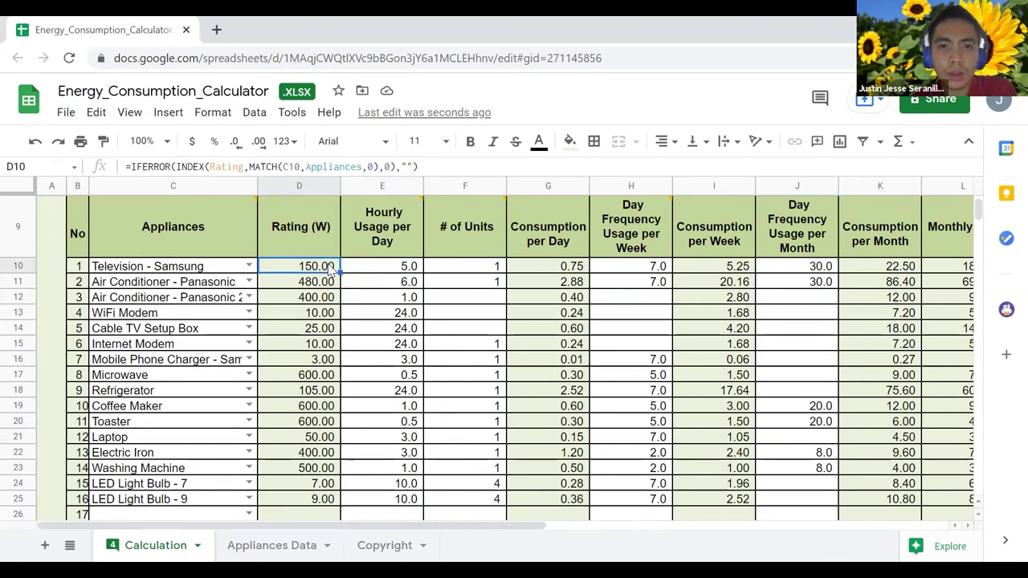
key(Right)
key(Right)
key(Right)
key(Right)
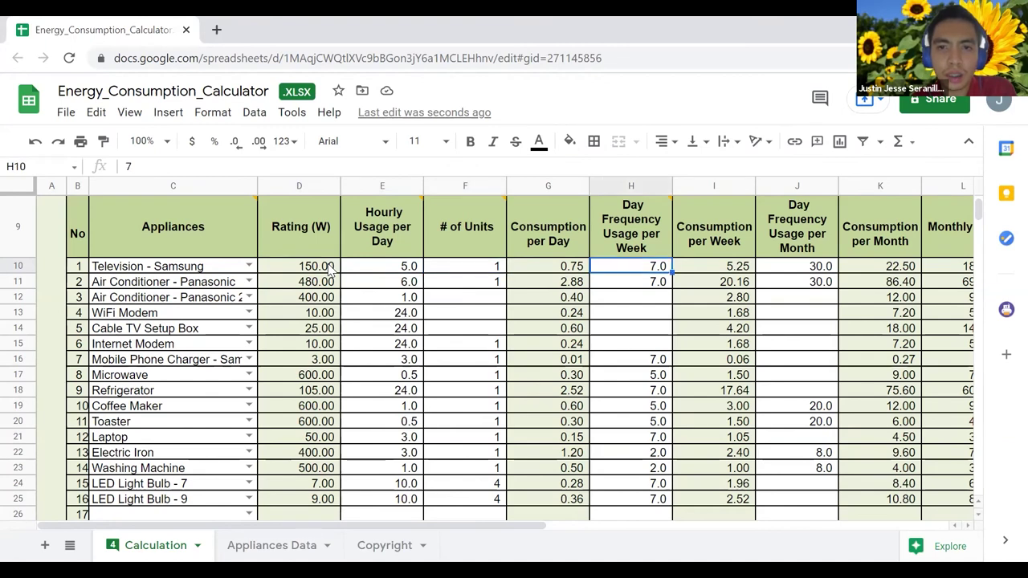
- Read the Hourly Usage per Day note and check the television's hours, plus the Air Conditioner - Panasonic's hours and number of units
key(Left)
key(Left)
key(Left)
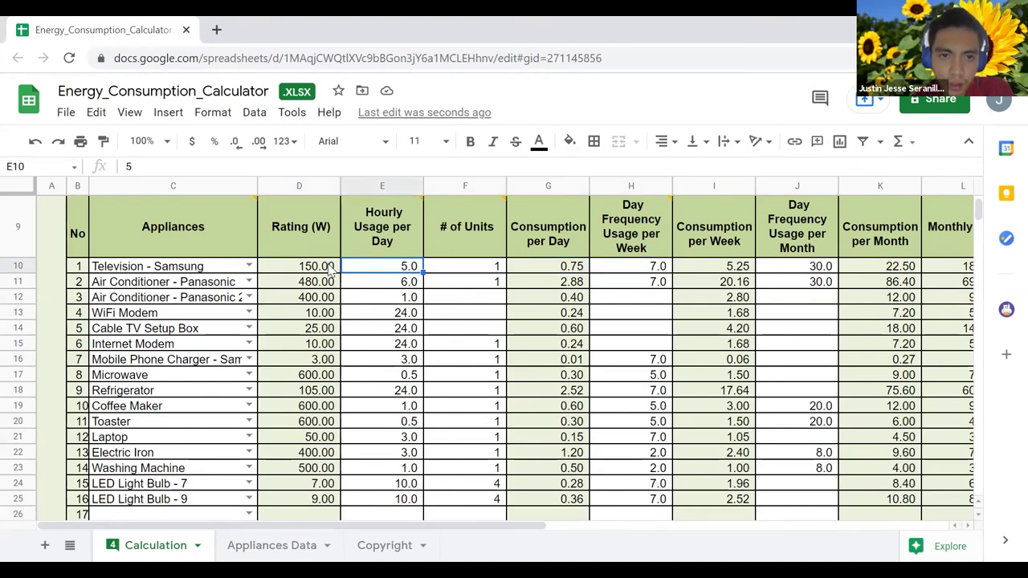
click(395, 245)
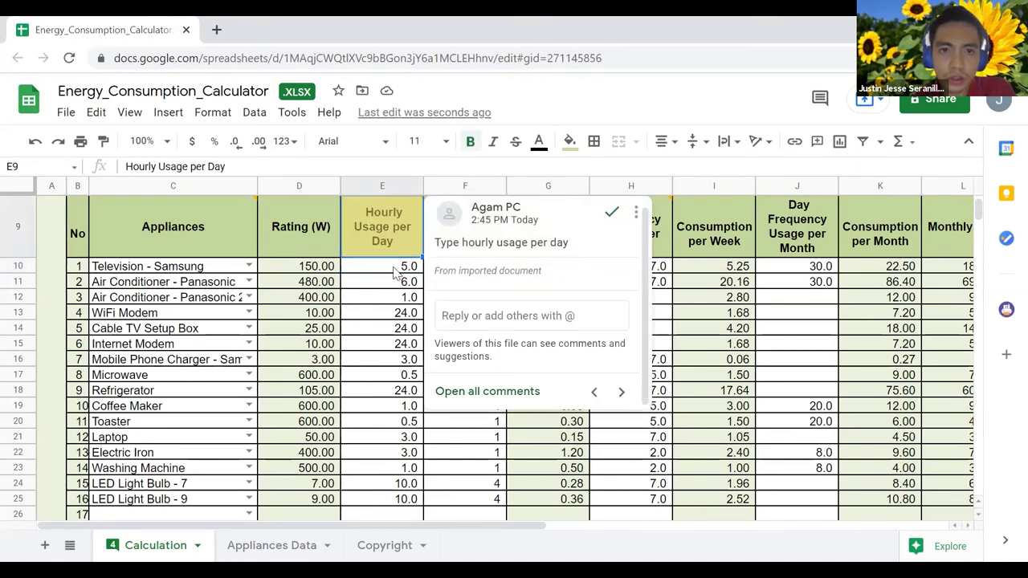
click(394, 272)
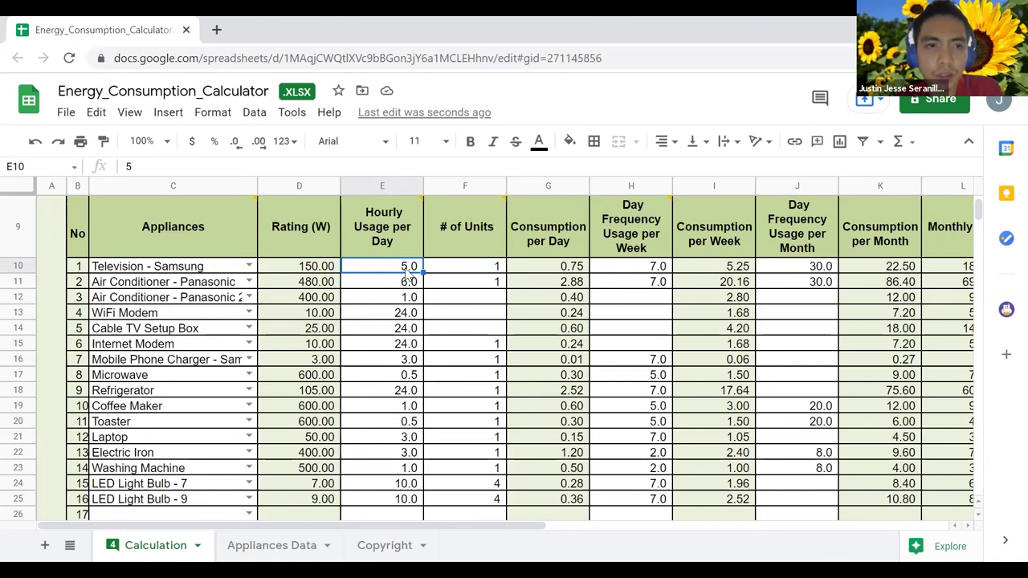
click(217, 287)
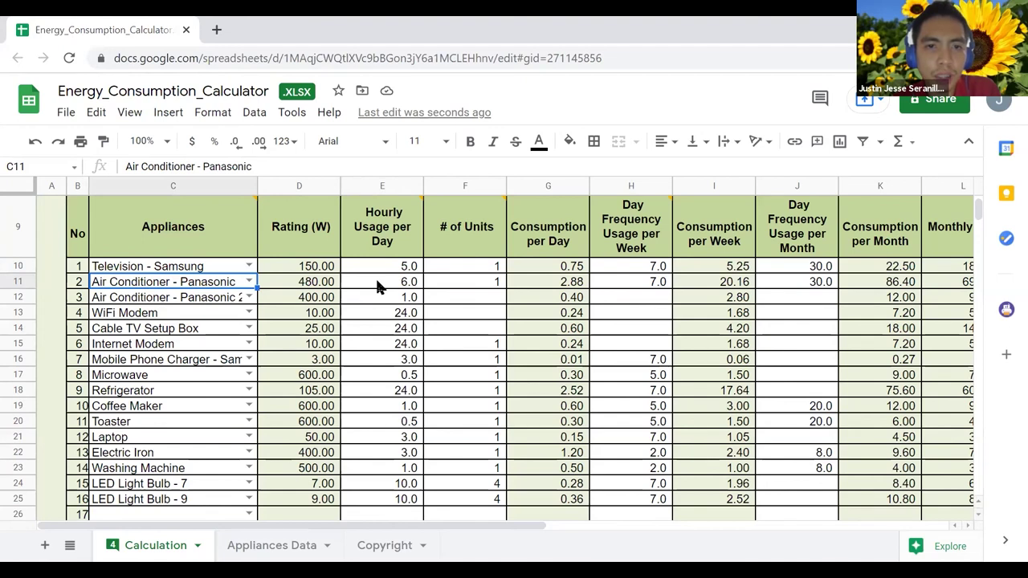
click(376, 282)
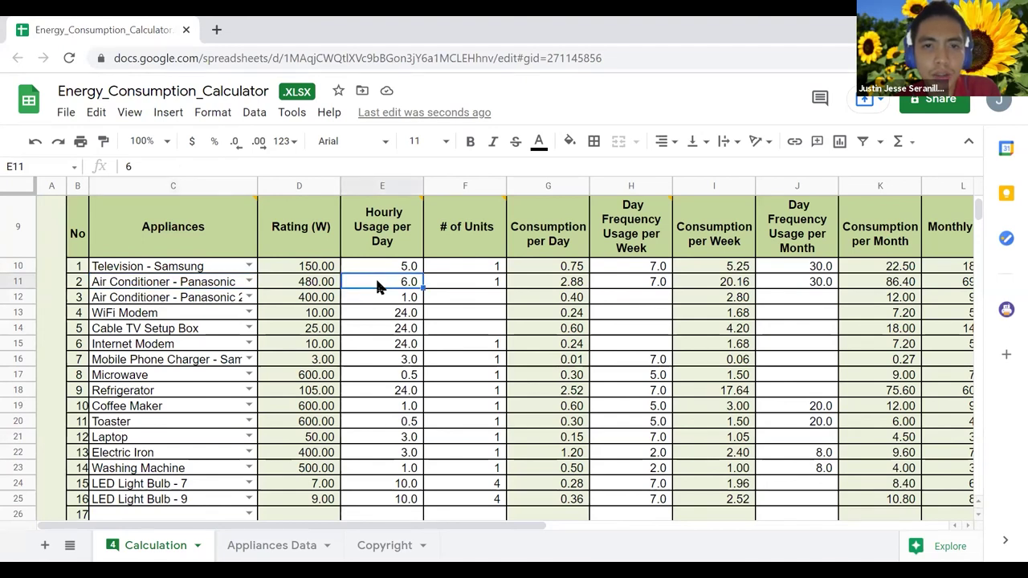
click(493, 285)
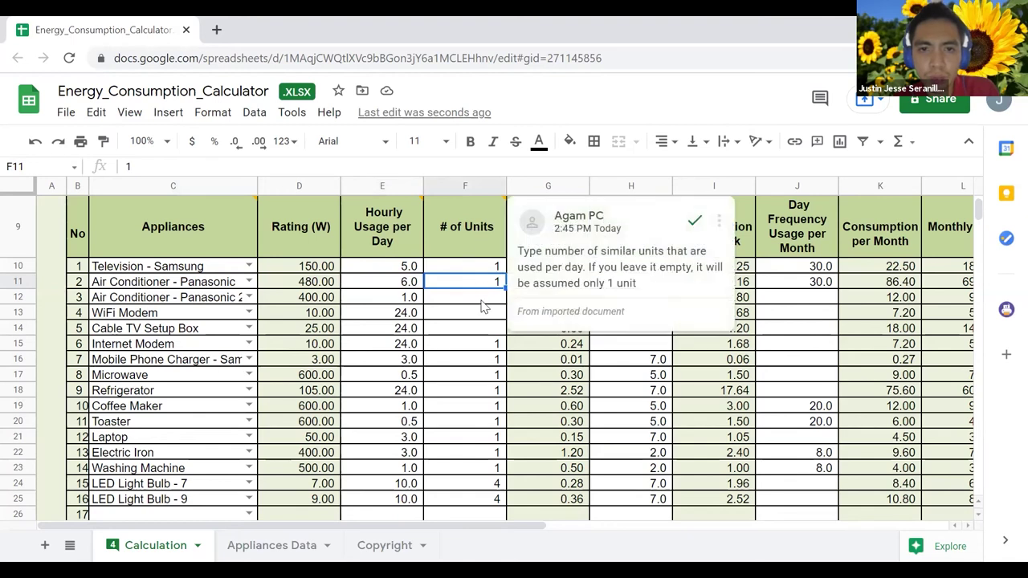
- Set the number of units to 1 for Air Conditioner - Panasonic 2, WiFi Modem and Cable TV Setup Box
click(482, 302)
text(1)
key(Return)
text(1)
key(Return)
text(1)
key(Return)
key(Return)
key(Return)
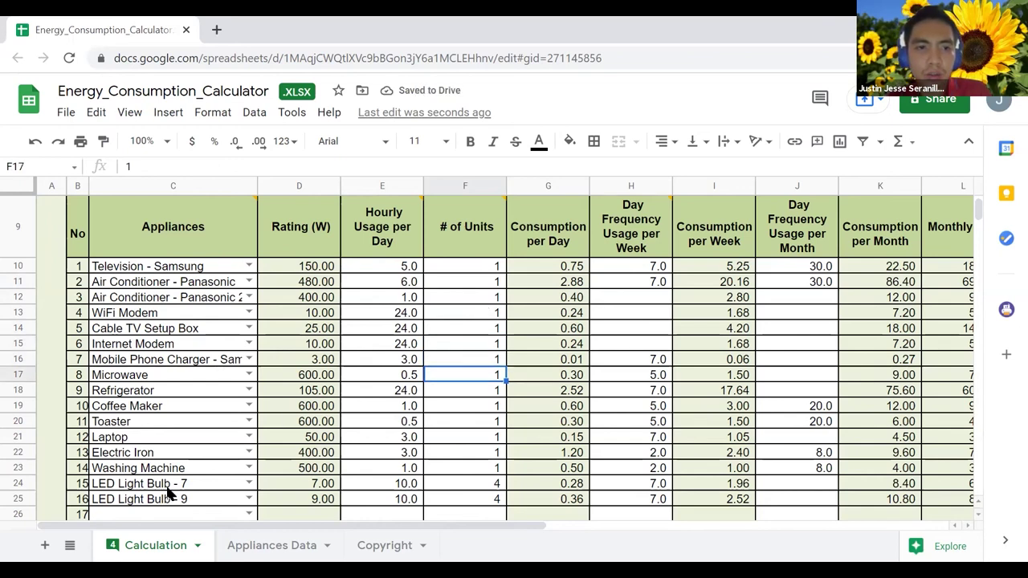
- Review the # of Units column from the television row down past the last listed appliance
click(488, 268)
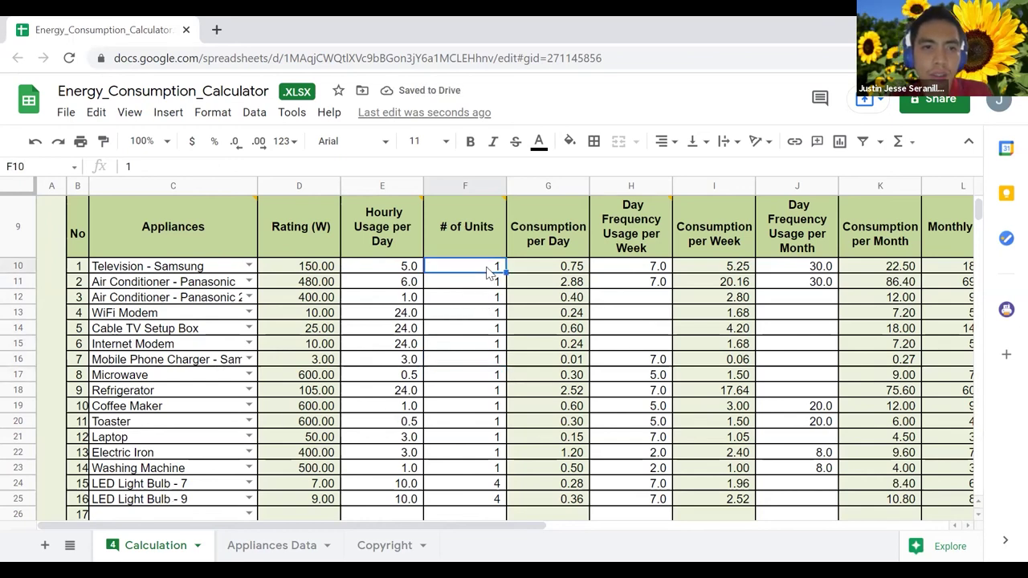
key(Down)
key(Down)
key(Down)
key(Down)
key(Down)
key(Down)
key(Down)
key(Down)
key(Down)
key(Down)
key(Down)
key(Down)
key(Down)
key(Down)
key(Down)
key(Down)
key(Down)
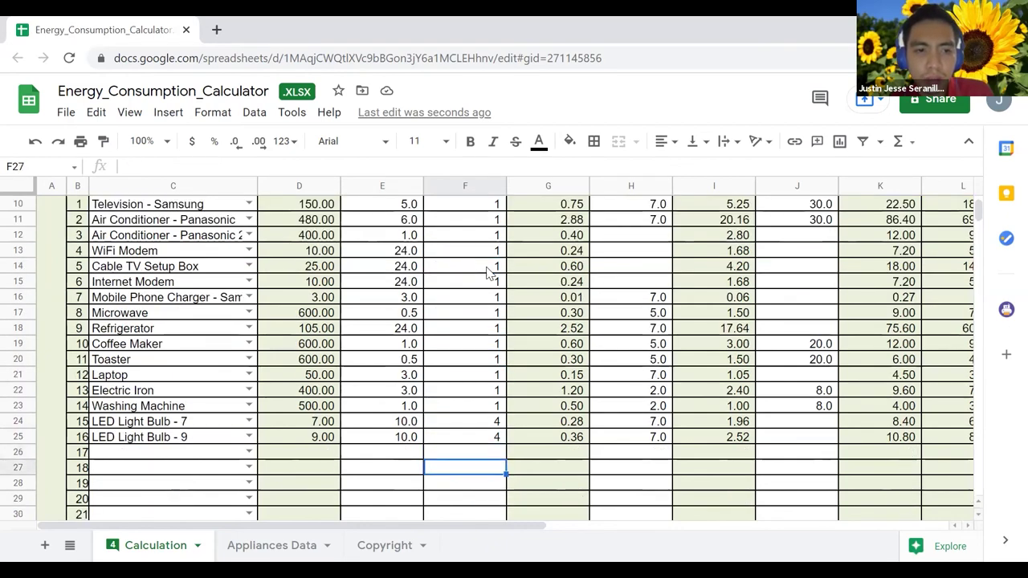
- View the appliance options for LED Light Bulb - 7 and examine its row from rating to number of units
click(246, 423)
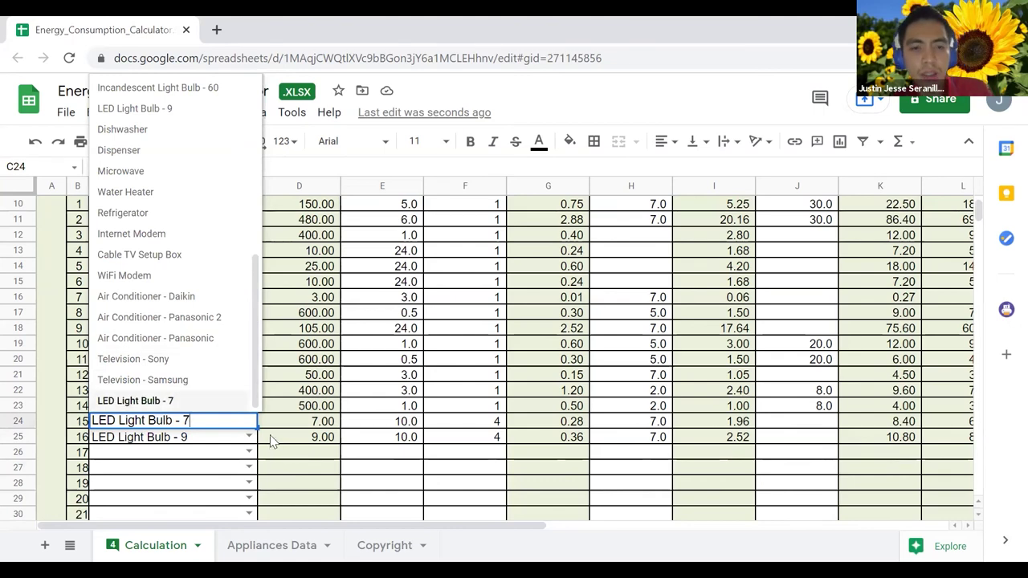
key(Escape)
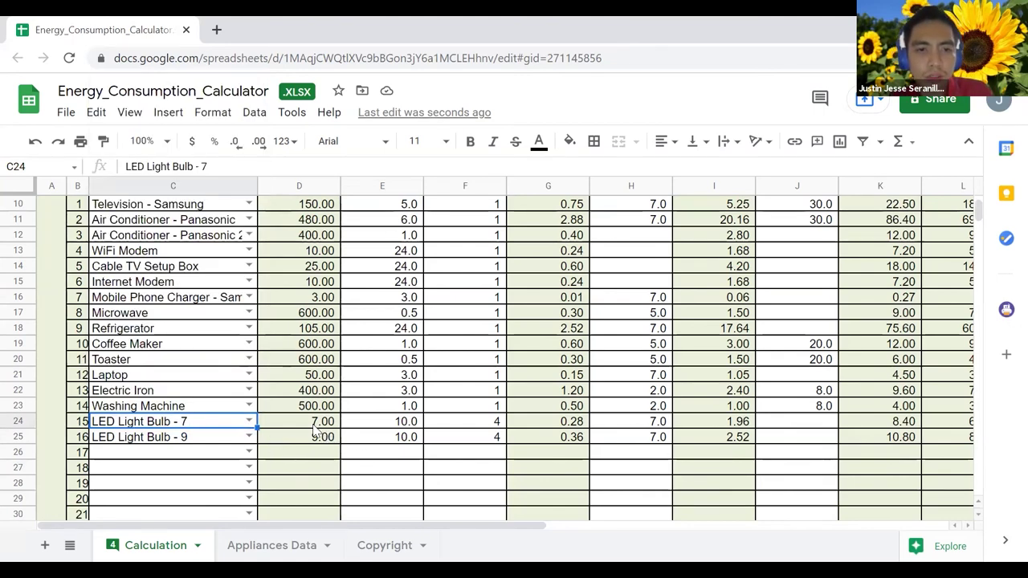
key(Right)
key(Right)
key(Right)
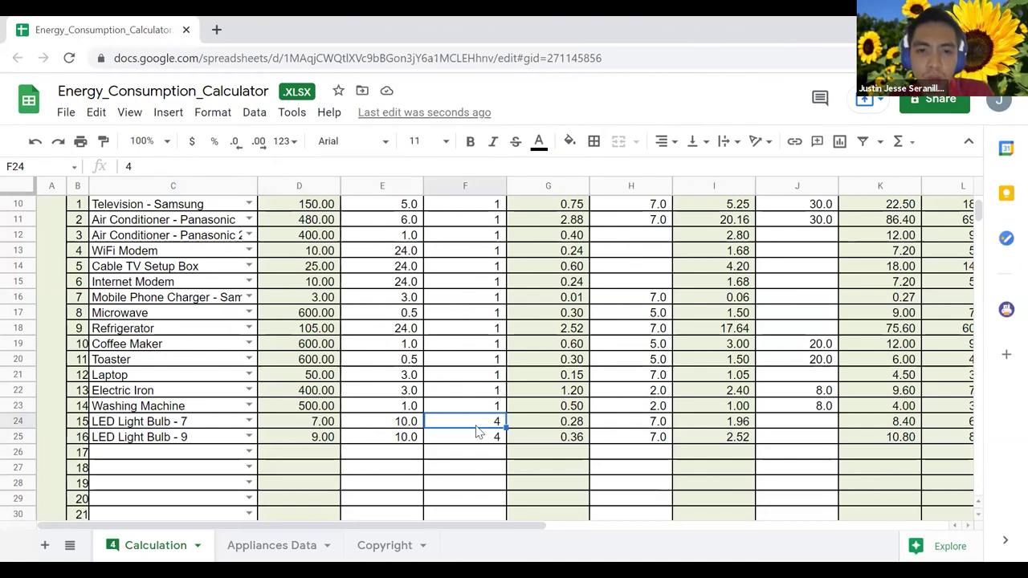
key(Up)
key(Down)
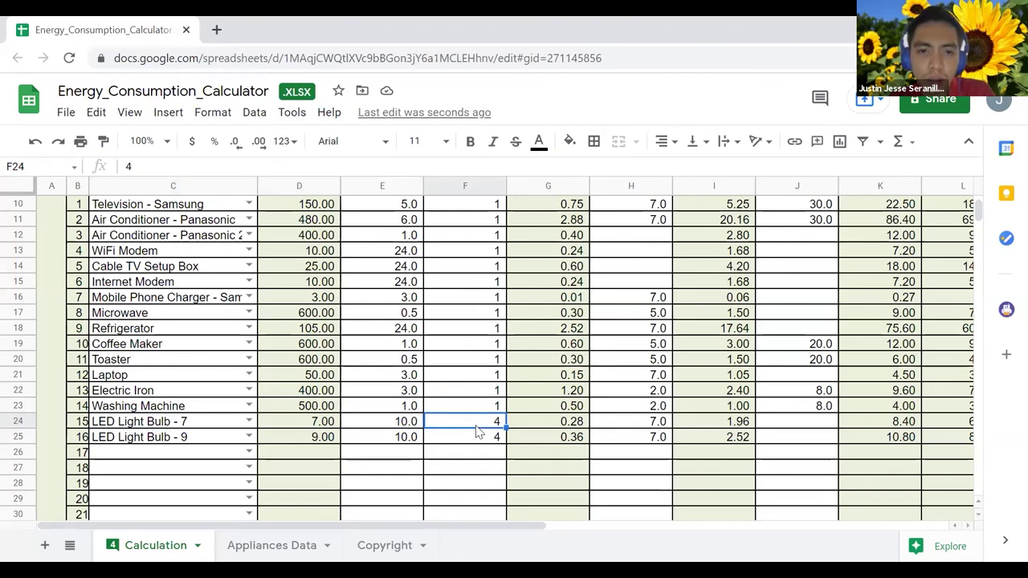
key(Up)
key(Down)
- Go over the unit counts of the appliances above the LED light bulbs once more
key(Up)
key(Up)
key(Up)
key(Up)
scroll(478, 432, up, 2)
key(Down)
key(Down)
key(Down)
key(Down)
key(Down)
key(Down)
key(Down)
key(Down)
key(Down)
key(Down)
key(Down)
key(Down)
key(Down)
key(Down)
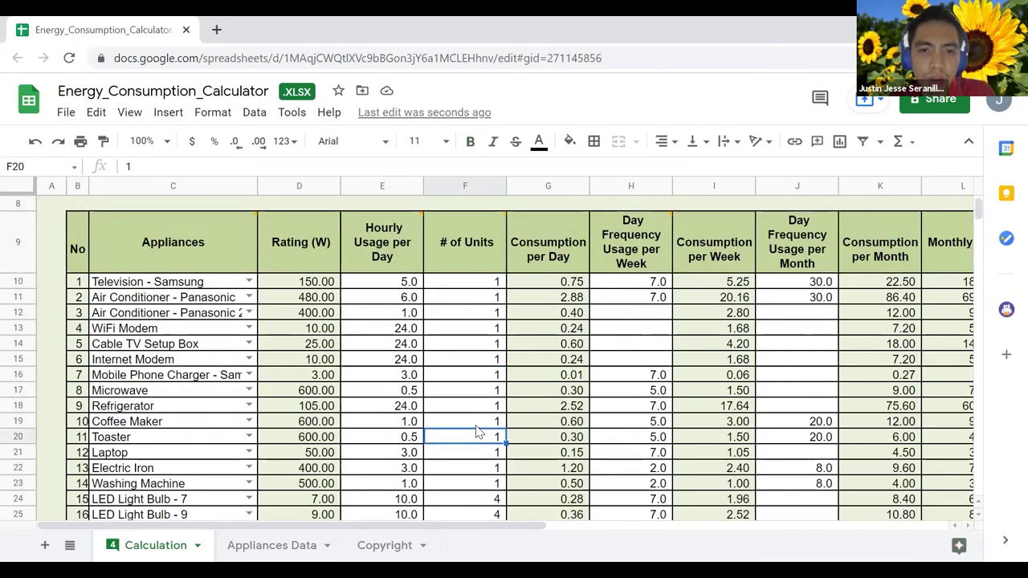
- Inspect the Consumption per Day formulas up and down the column
key(Right)
key(Up)
key(Up)
key(Up)
key(Up)
key(Up)
key(Up)
key(Up)
key(Up)
key(Up)
key(Up)
key(Up)
key(Up)
key(Up)
key(Up)
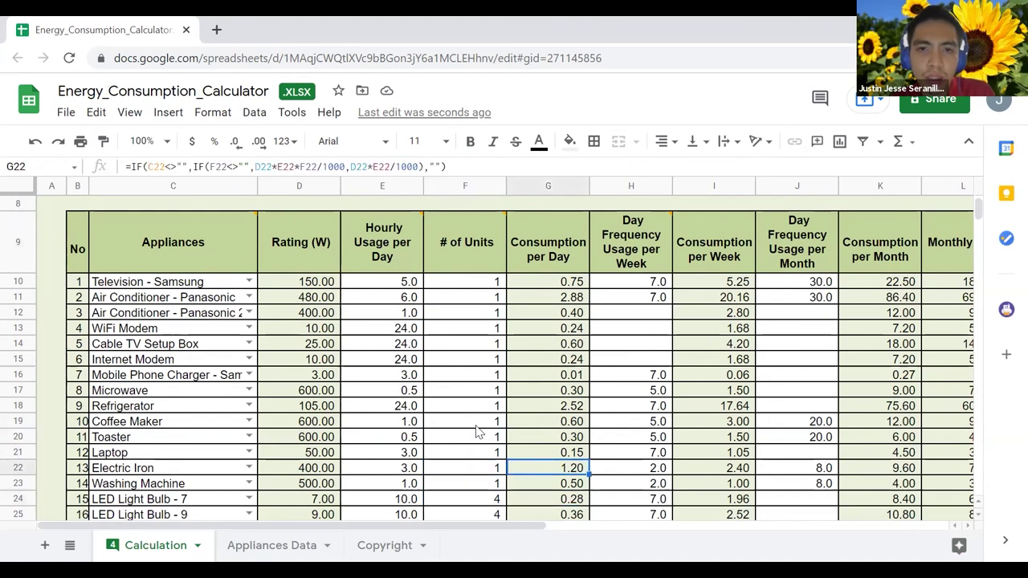
key(Down)
key(Down)
key(Down)
key(Down)
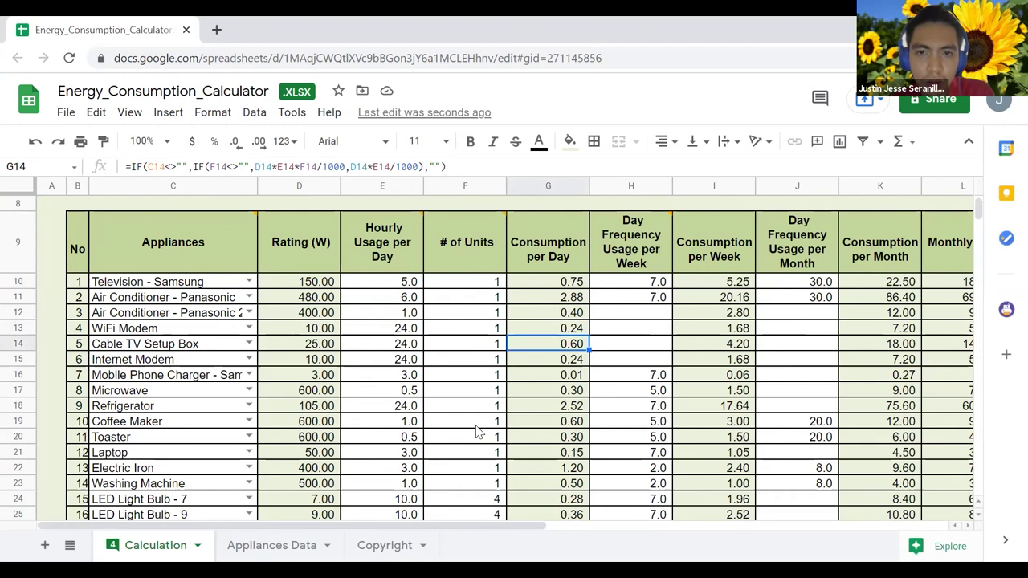
- Examine the Internet Modem row's weekly and monthly usage, consumption formulas and monthly cost, returning to the row's start
key(Right)
key(Up)
key(Down)
key(Down)
key(Right)
key(Right)
key(Right)
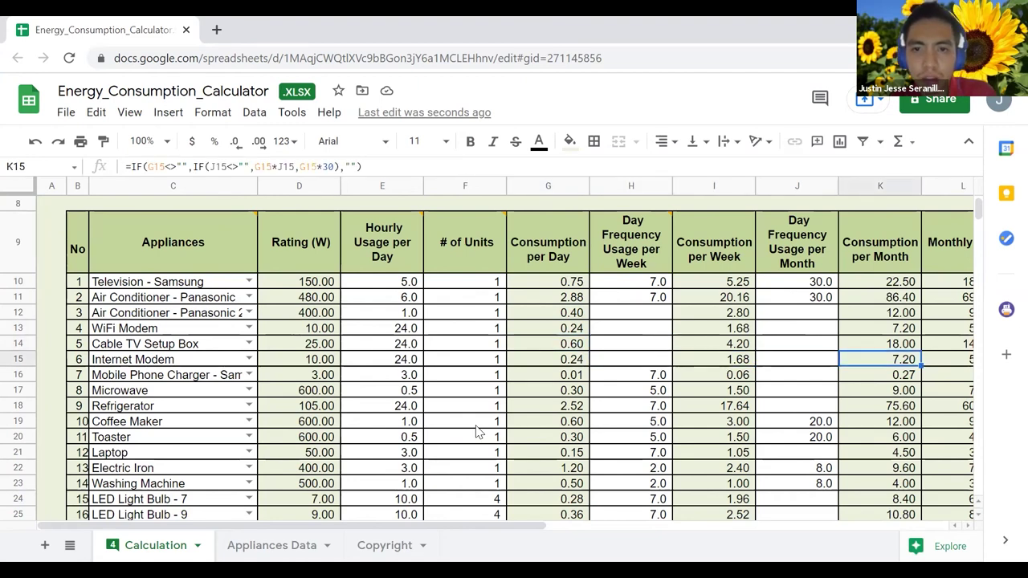
key(Right)
key(Left)
key(Left)
key(Left)
key(Left)
key(Left)
key(Left)
key(Left)
key(Left)
key(Left)
key(Left)
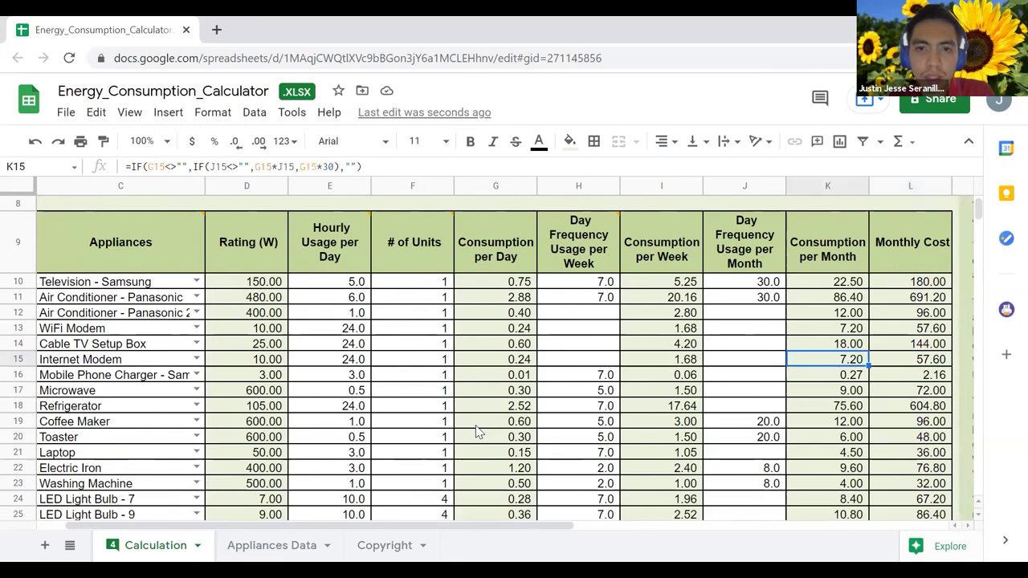
key(Left)
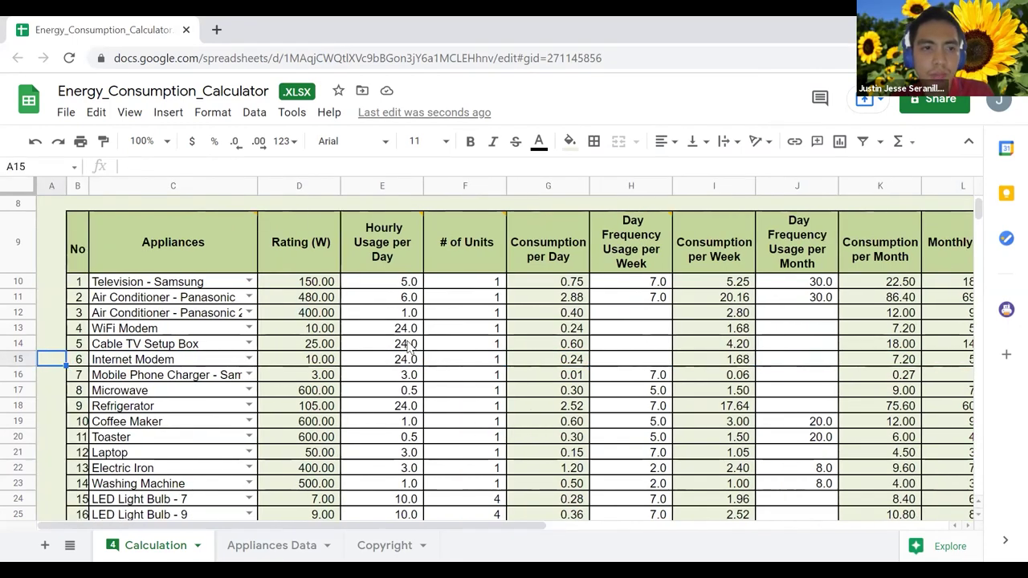
- Browse the selectable appliance options for the Air Conditioner - Panasonic entry
click(133, 299)
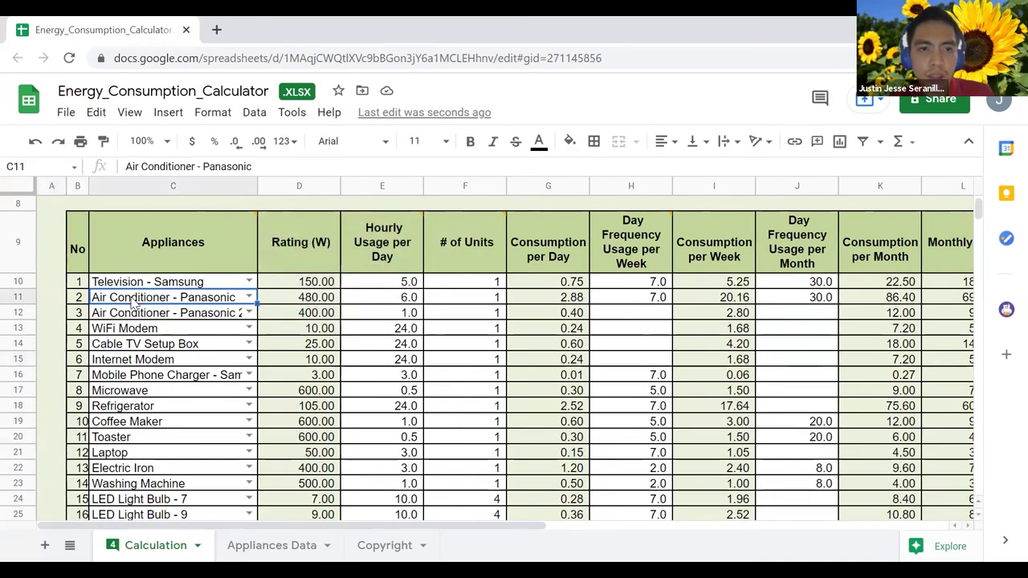
key(shift+Right)
key(shift+Right)
key(Left)
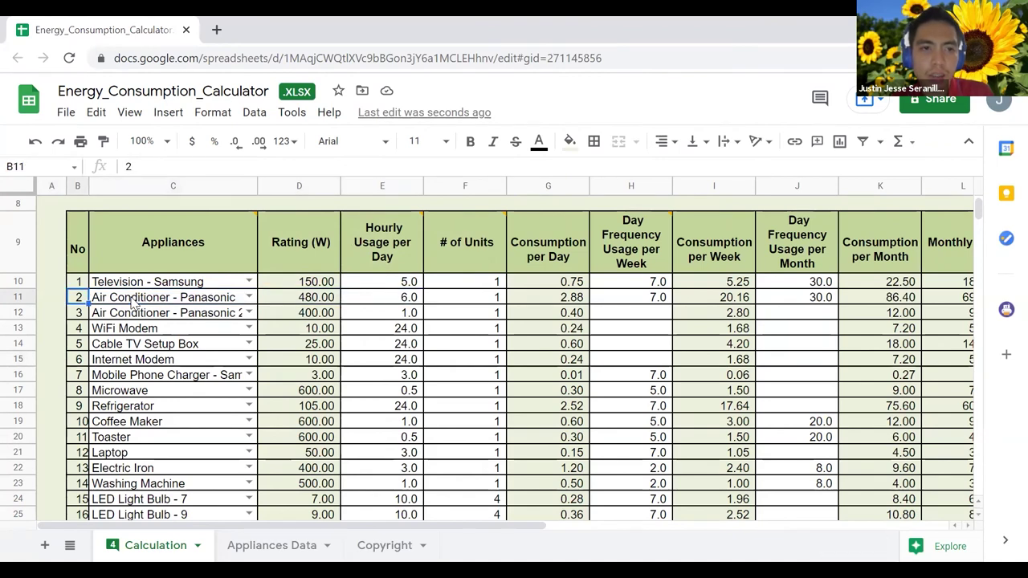
click(249, 297)
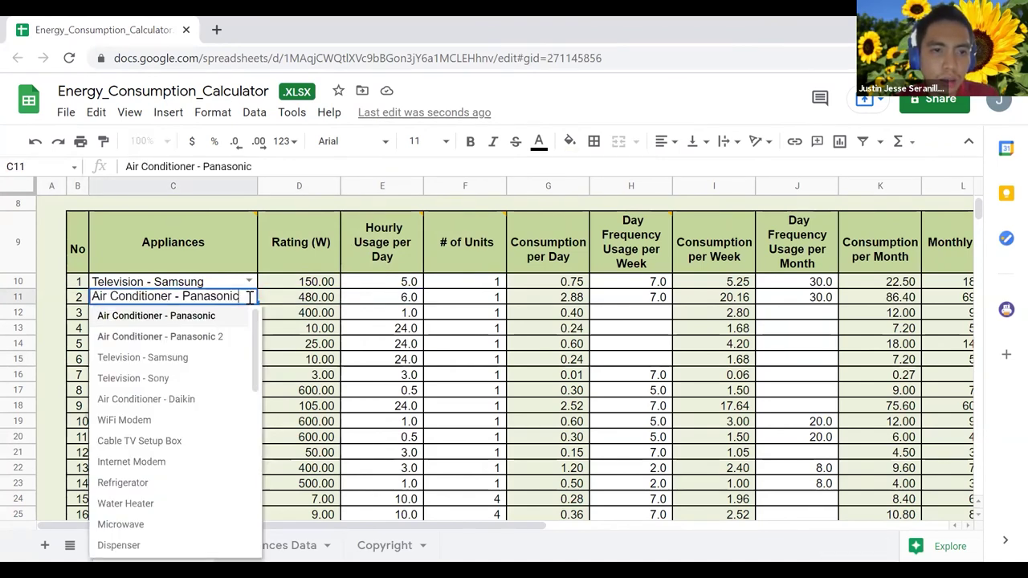
scroll(233, 345, down, 3)
scroll(233, 346, up, 3)
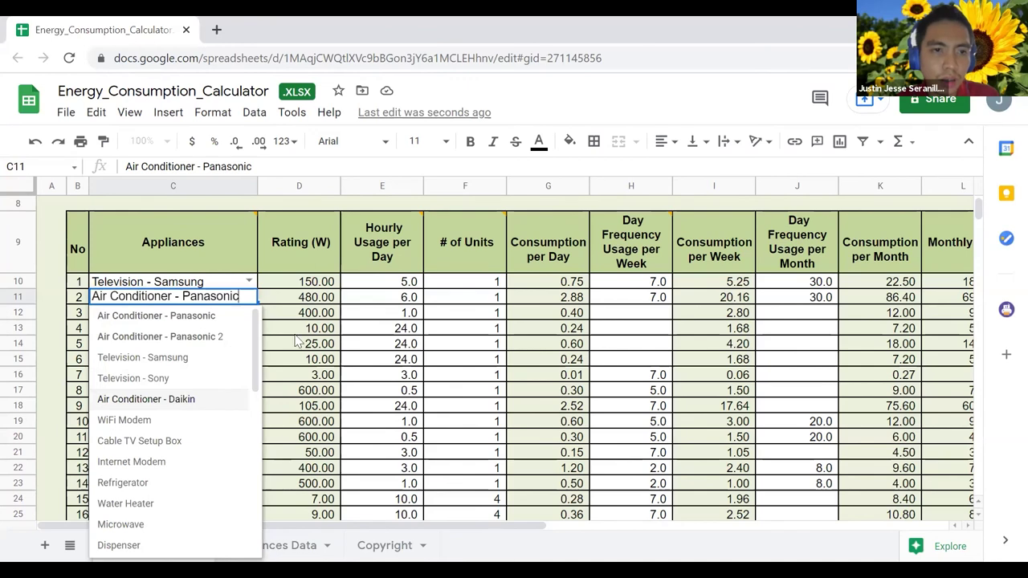
click(376, 334)
click(216, 300)
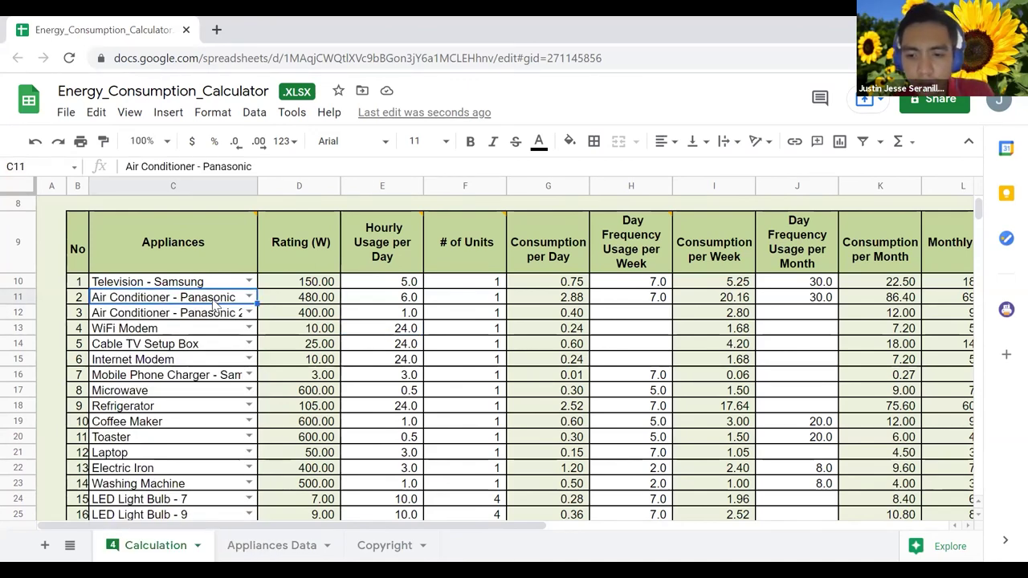
- Clear the appliance names of entries 2 through 16 in the Appliances column
key(Delete)
key(Down)
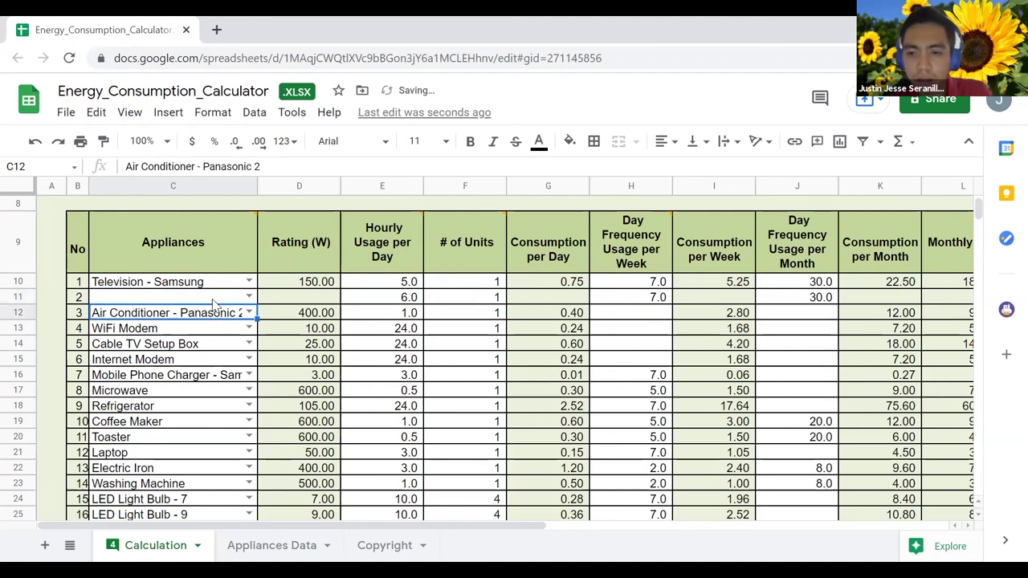
key(Delete)
key(Down)
key(Delete)
key(Down)
key(Delete)
key(Down)
key(Delete)
key(Down)
key(Delete)
key(Down)
key(Delete)
key(Down)
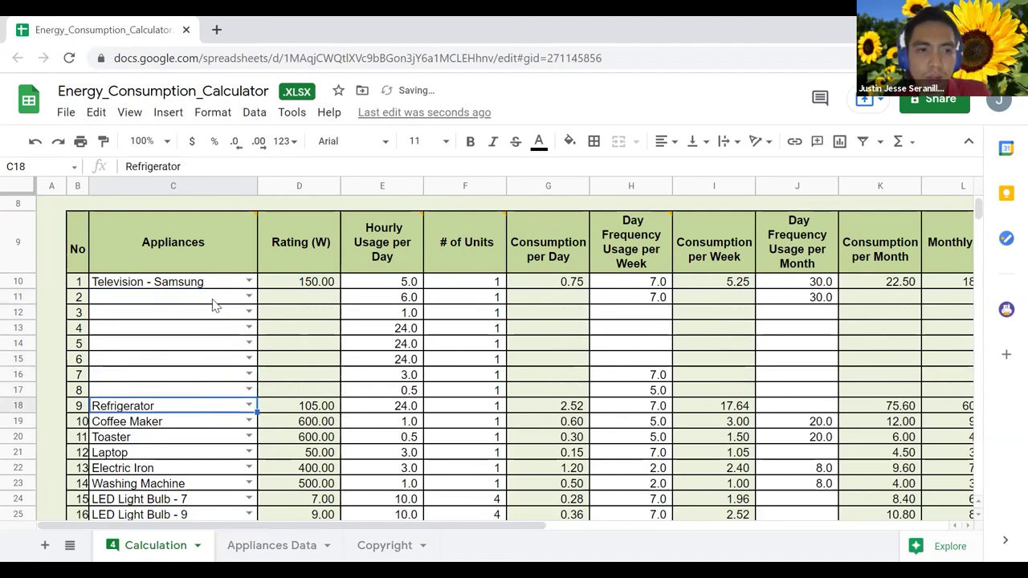
key(Delete)
key(Down)
key(Delete)
key(Down)
key(Delete)
key(Down)
key(Delete)
key(Down)
key(Delete)
key(Down)
key(Delete)
key(Down)
key(Delete)
key(Down)
key(Delete)
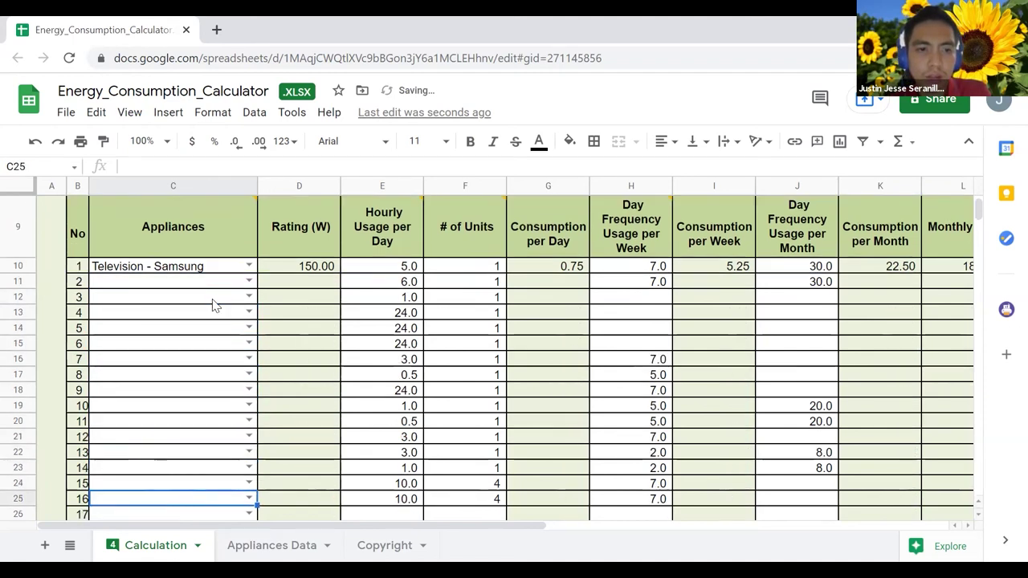
- Clear the hourly usage and number of units for entries 2 through 16
key(Up)
key(Up)
key(Up)
key(Up)
key(Up)
key(Up)
key(Up)
key(Up)
key(Up)
key(Up)
key(Up)
key(Up)
key(Up)
key(Up)
key(Up)
key(Up)
key(Up)
key(Up)
key(Up)
key(Up)
key(Down)
key(Down)
key(Down)
key(Down)
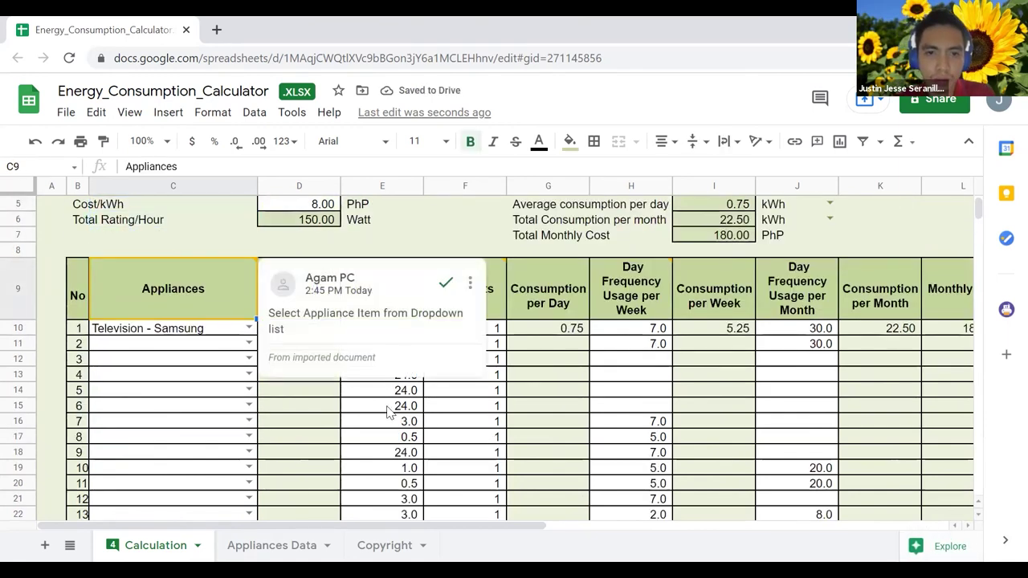
click(389, 406)
click(388, 336)
key(Down)
key(shift+Right)
key(shift+Down)
key(shift+Down)
key(shift+Down)
key(shift+Down)
key(shift+Down)
key(shift+Down)
key(shift+Down)
key(shift+Down)
key(shift+Down)
key(shift+Down)
key(shift+Down)
key(shift+Down)
key(shift+Down)
key(shift+Down)
key(shift+Down)
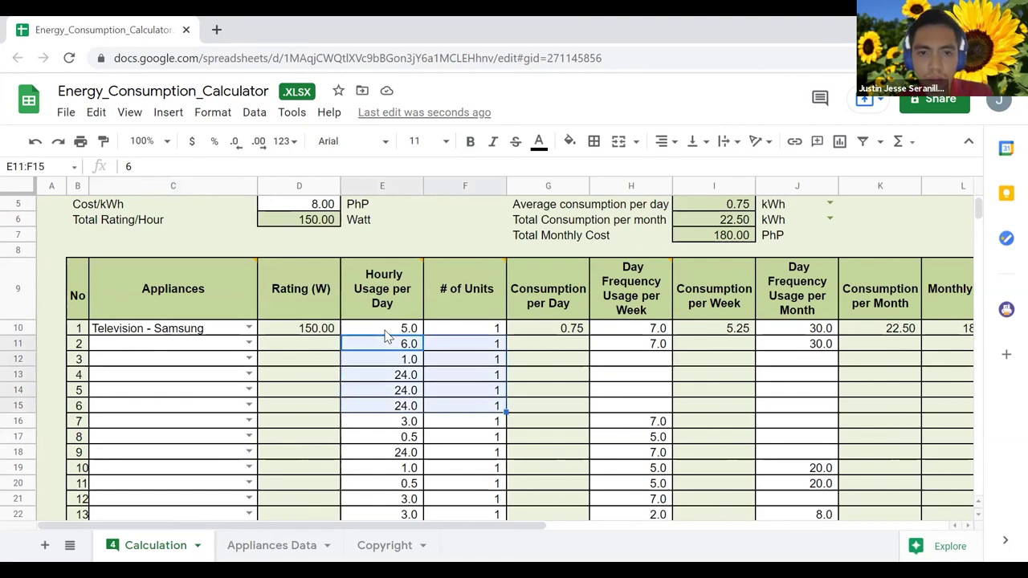
key(shift+Up)
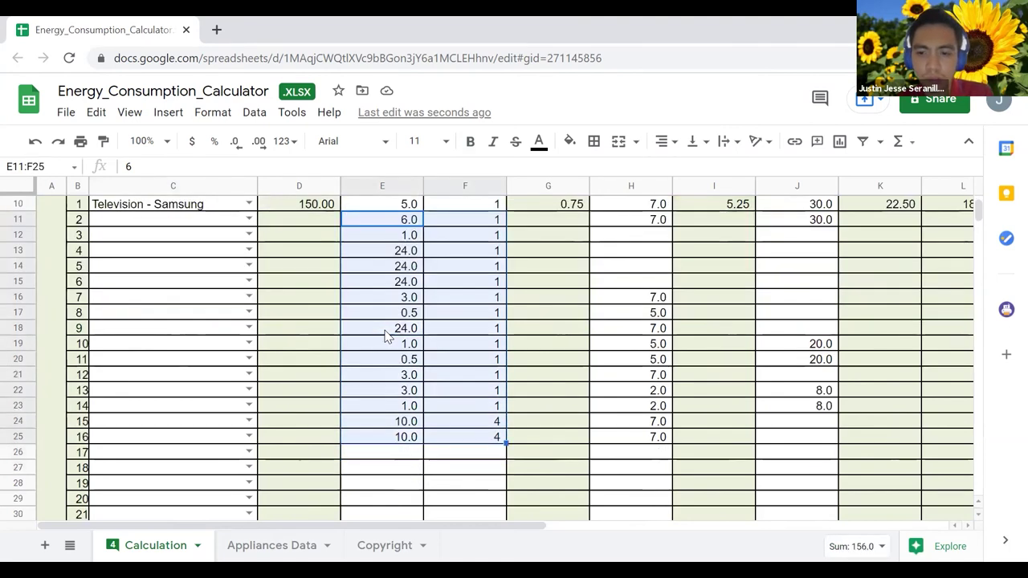
key(Delete)
- Clear the weekly day frequency values of entries 2 through 16
key(Right)
key(Right)
key(Right)
key(Right)
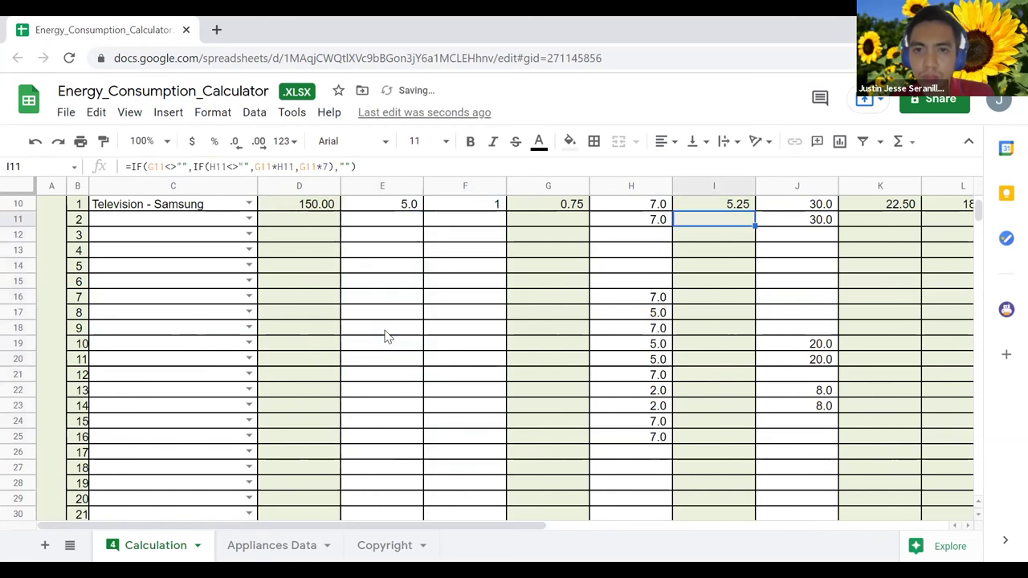
key(Left)
key(shift+Down)
key(shift+Down)
key(shift+Down)
key(shift+Down)
key(shift+Down)
key(shift+Down)
key(shift+Down)
key(shift+Down)
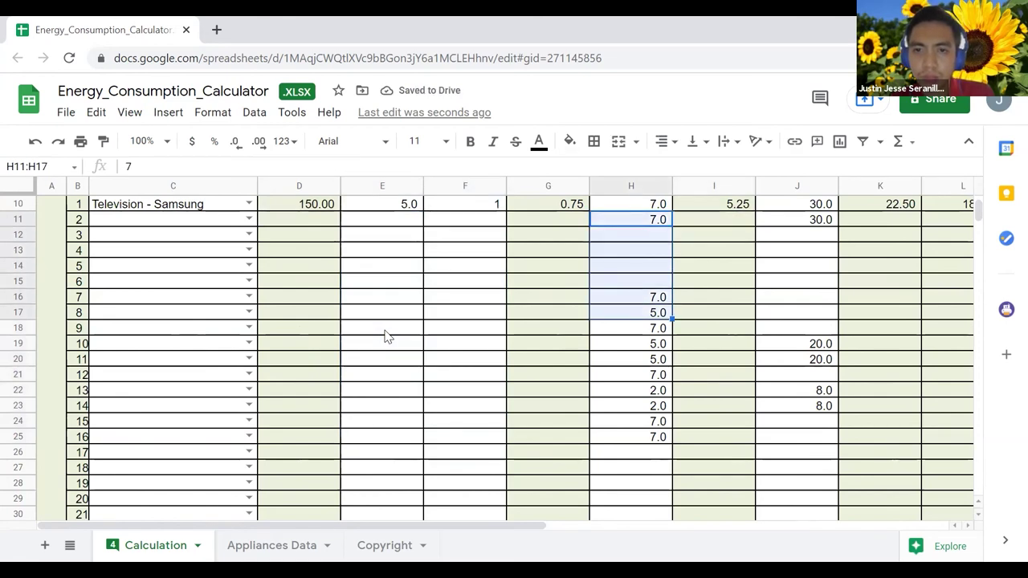
key(shift+Down)
key(shift+Down)
key(shift+Down)
key(shift+Down)
key(shift+Down)
key(shift+Down)
key(Delete)
- Clear the monthly day frequency values for all entries below the Television - Samsung row
key(Right)
key(Right)
key(Right)
key(Left)
key(shift+Down)
key(shift+Down)
key(shift+Down)
key(shift+Down)
key(shift+Down)
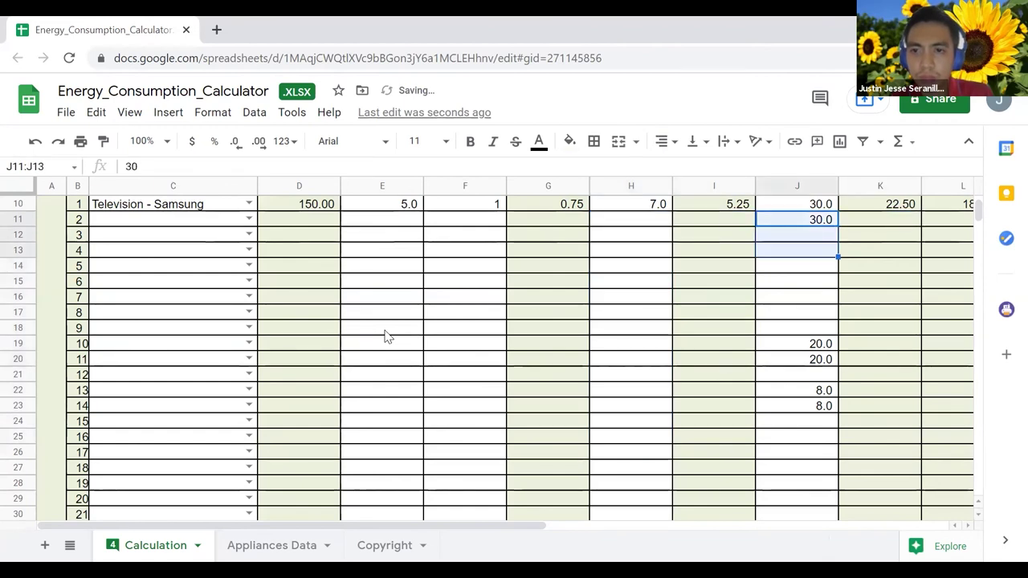
key(shift+Down)
key(shift+Down)
key(shift+Down)
key(shift+Down)
key(shift+Down)
key(shift+Down)
key(shift+Down)
key(shift+Down)
key(Delete)
- Choose Refrigerator as the appliance for entry 2
key(Up)
key(Left)
key(Left)
key(Home)
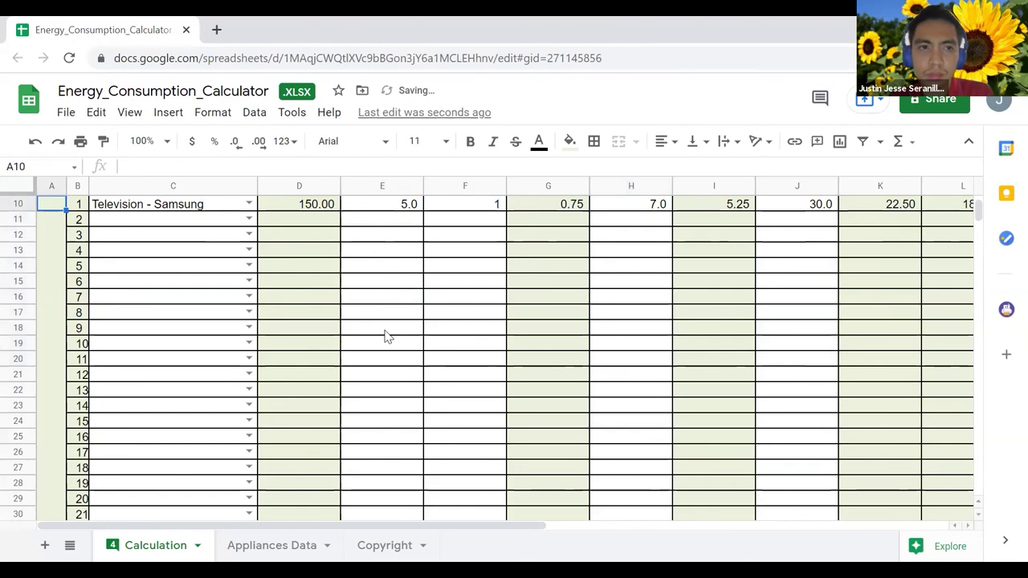
key(Up)
key(Up)
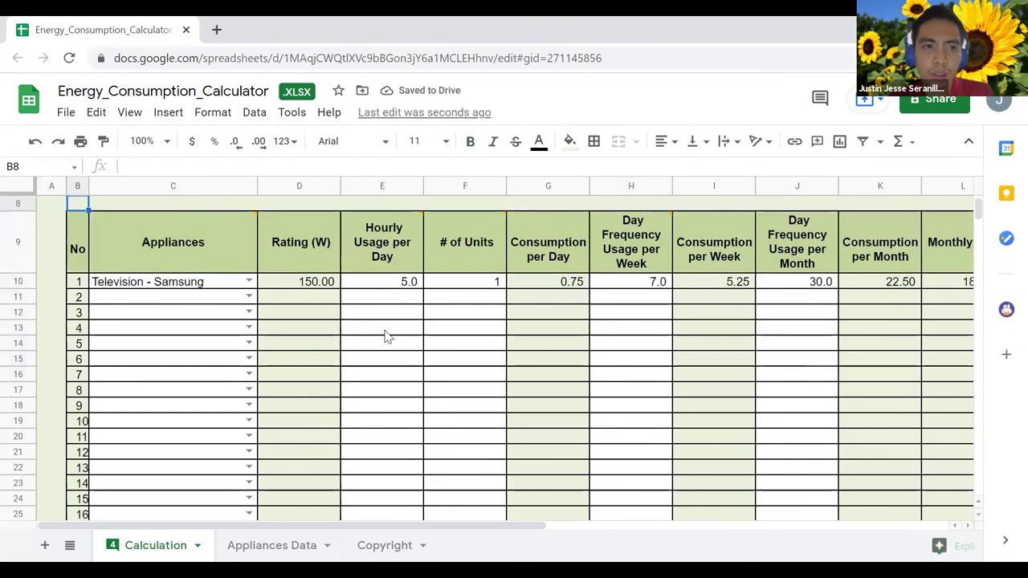
click(249, 296)
scroll(217, 407, down, 1)
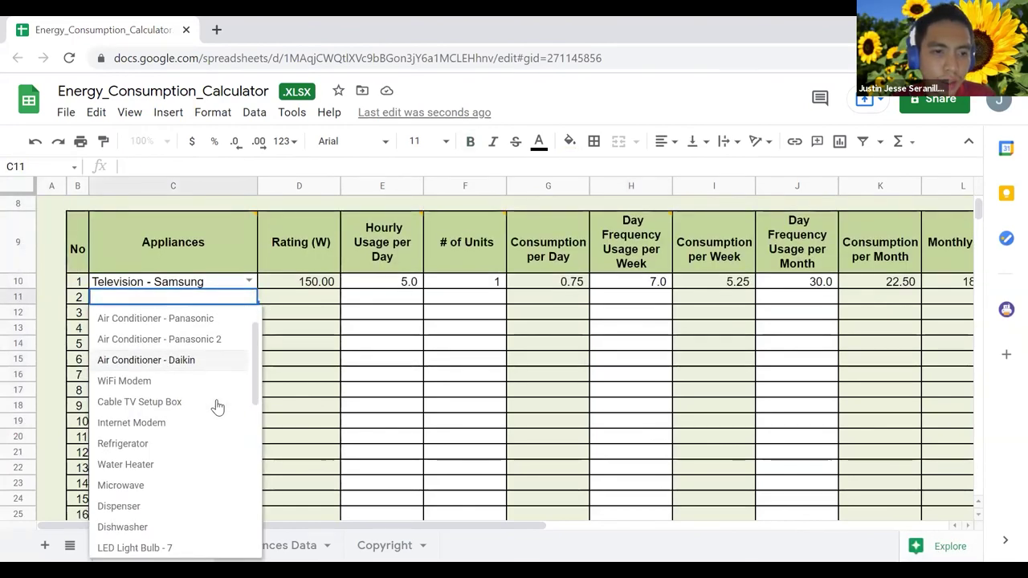
scroll(213, 410, down, 1)
click(145, 434)
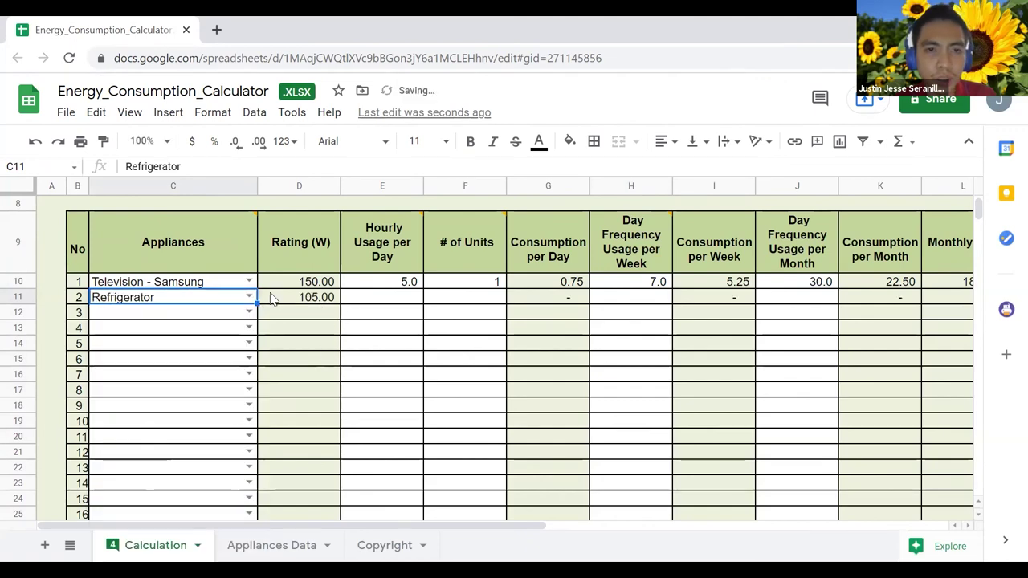
- Set the Refrigerator's hourly usage per day to 24 and its number of units to 1
click(403, 315)
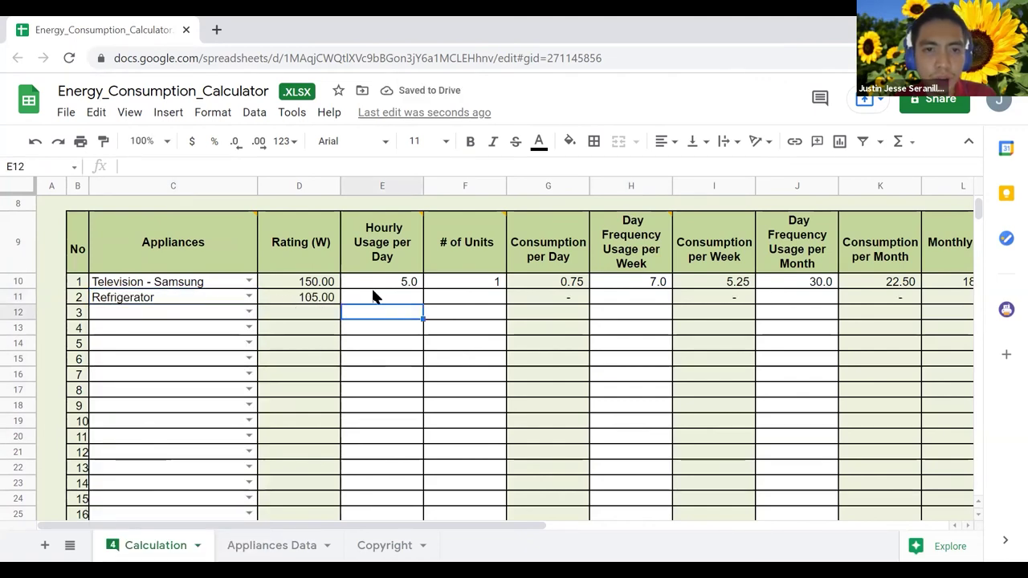
click(374, 293)
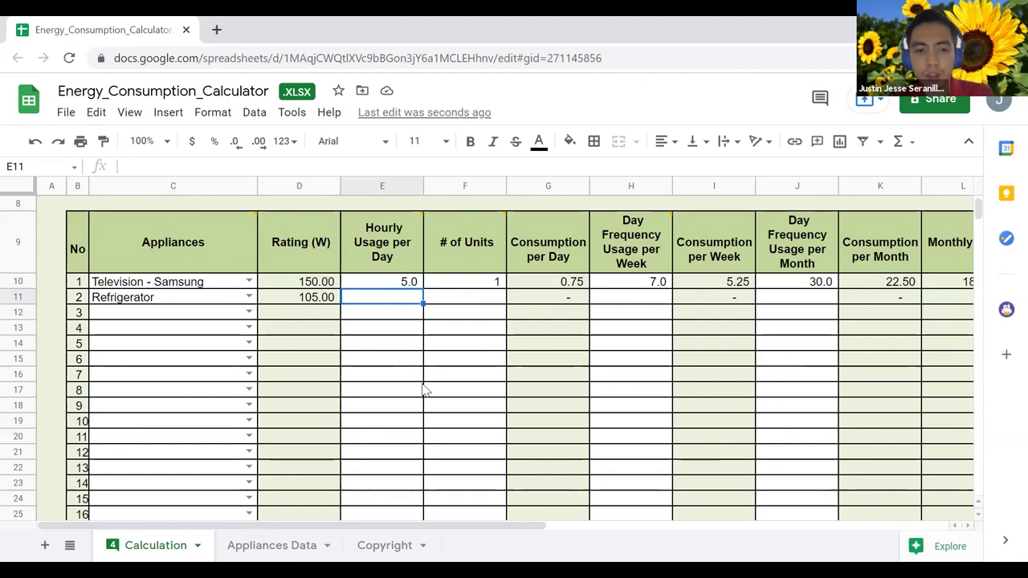
text(24)
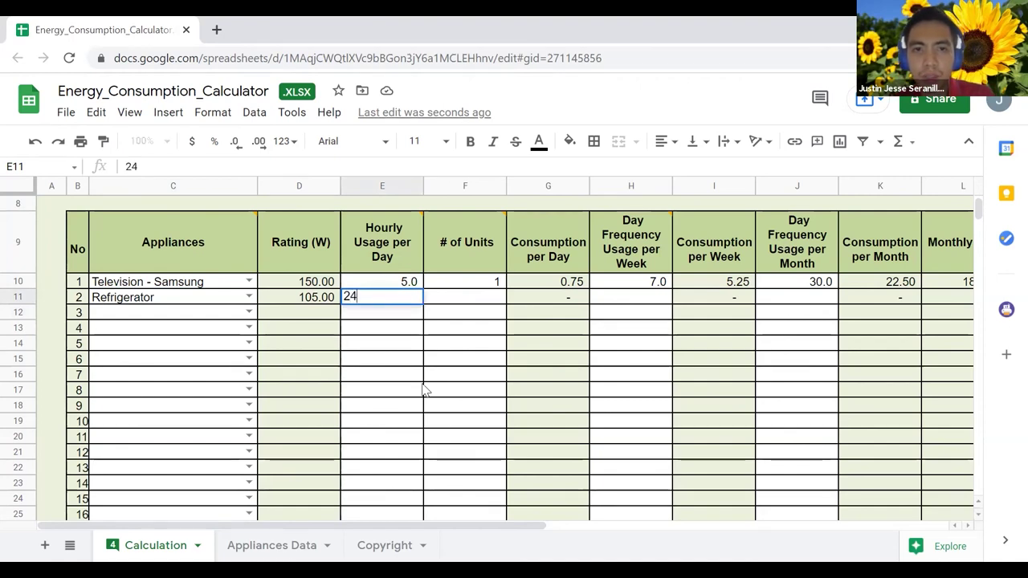
key(Tab)
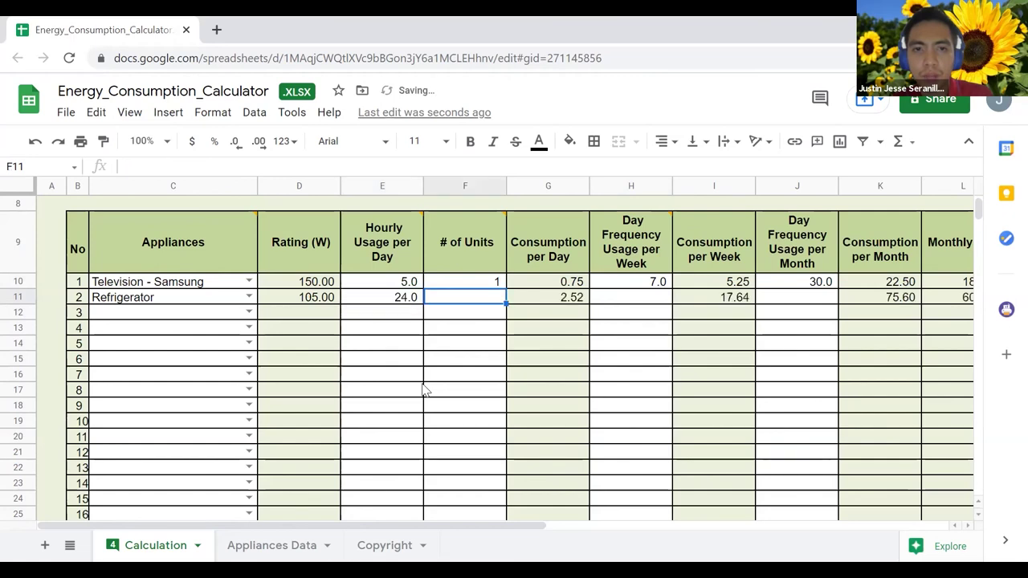
text(1)
key(Tab)
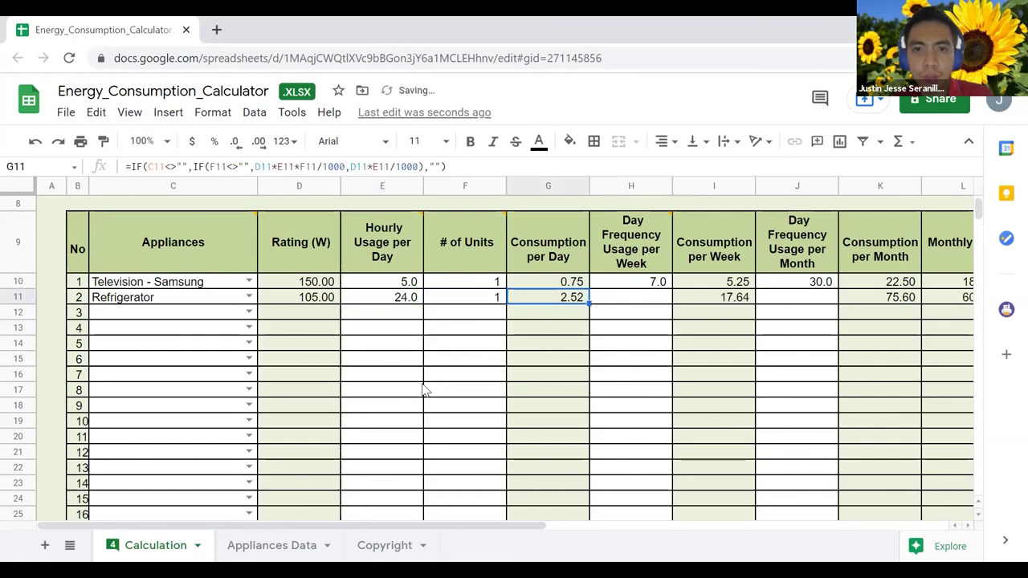
- Review the Refrigerator's daily consumption formula and set its day frequency usage per week to 7
key(Left)
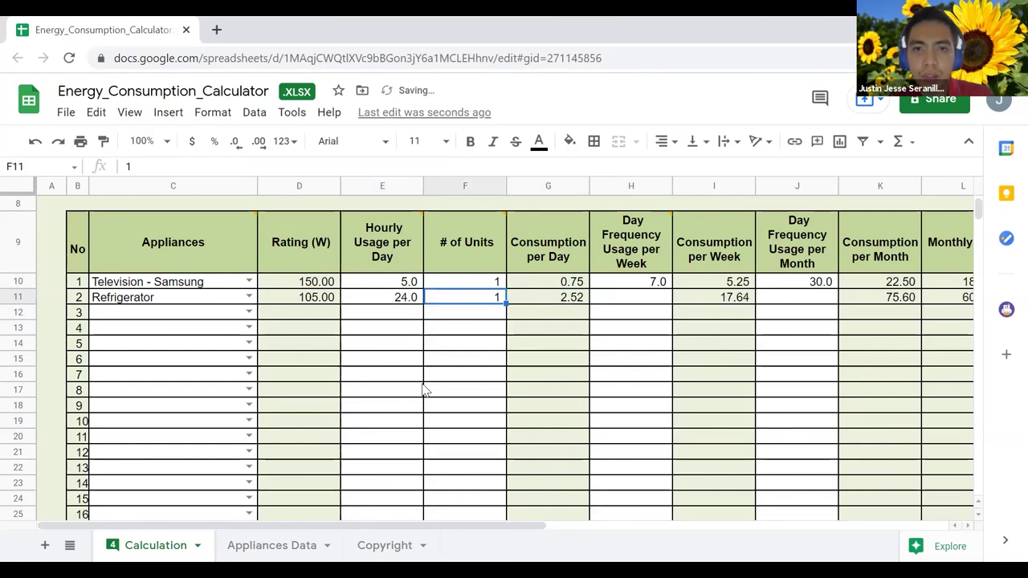
key(Right)
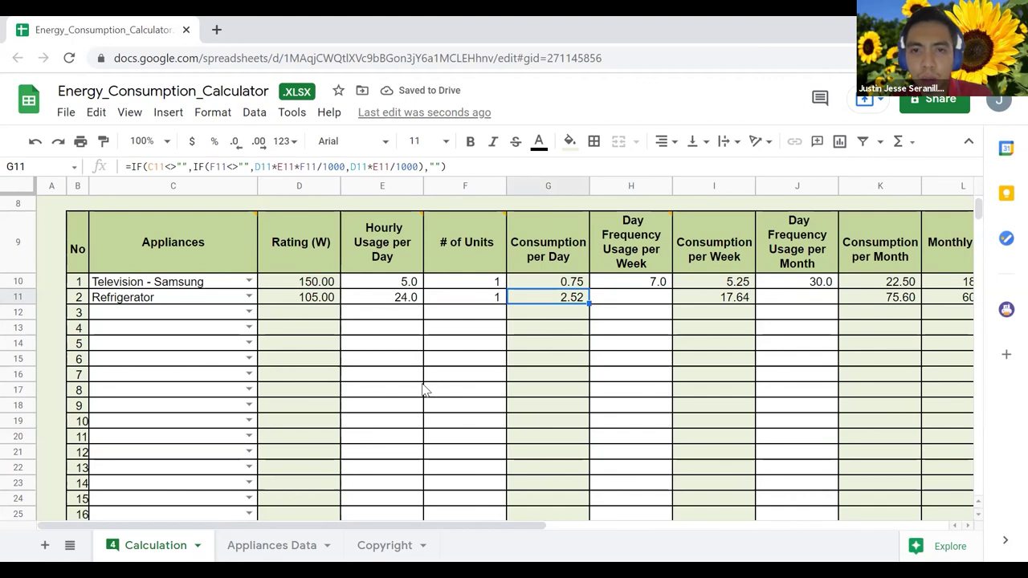
key(Right)
key(Left)
key(Right)
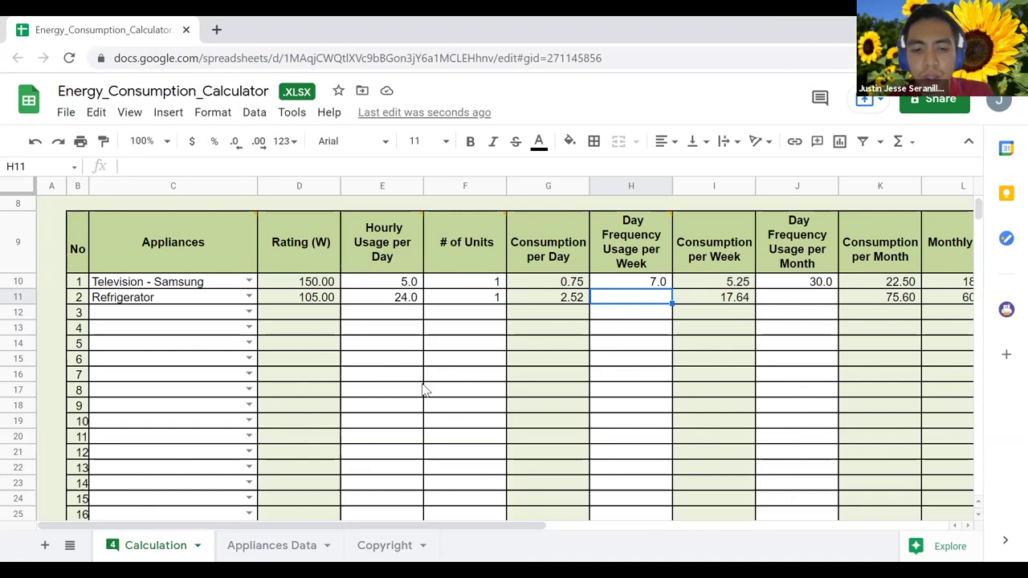
text(7)
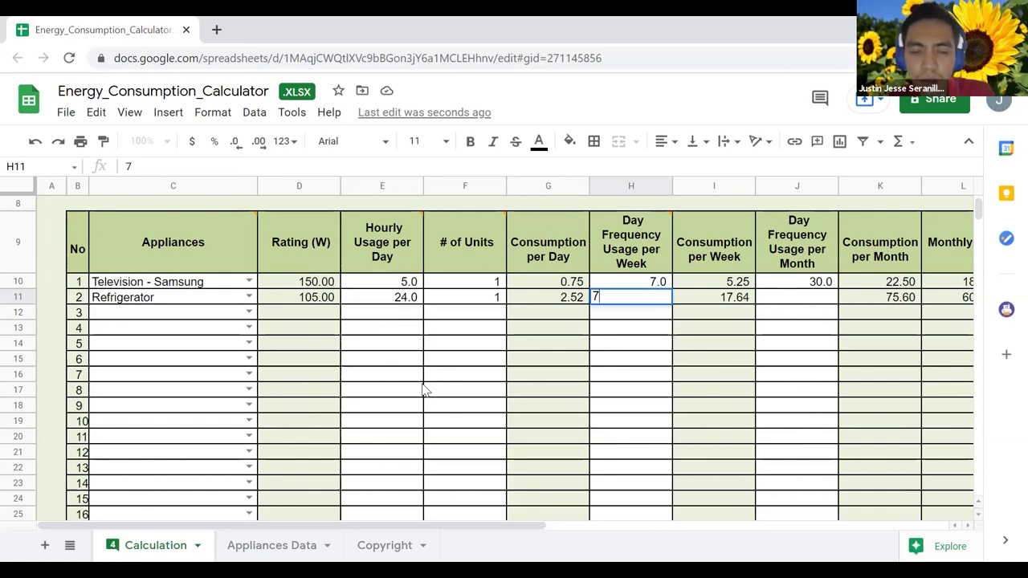
key(Tab)
key(Left)
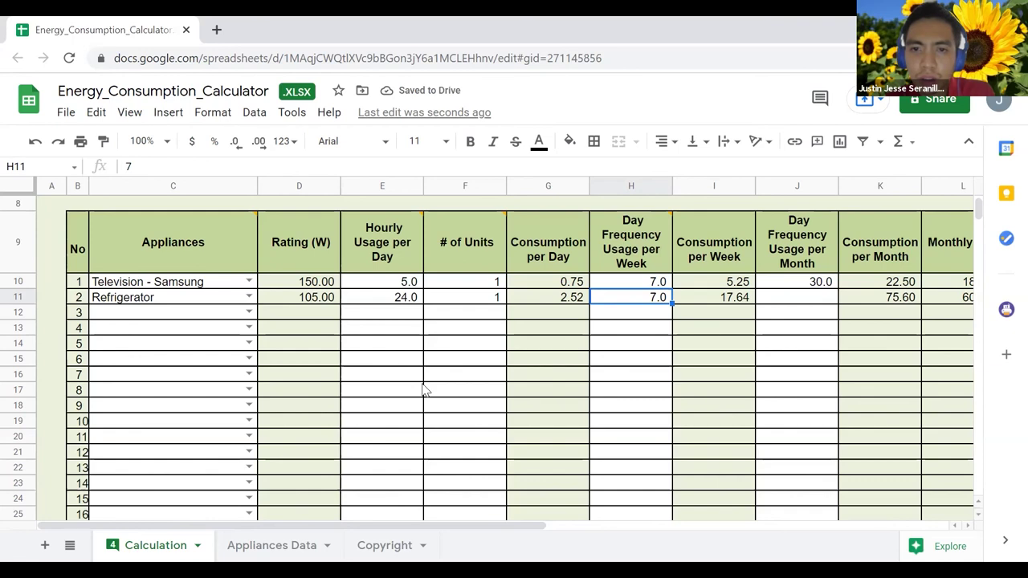
- Set the Refrigerator's day frequency usage per month to 30
key(Right)
key(Right)
key(Right)
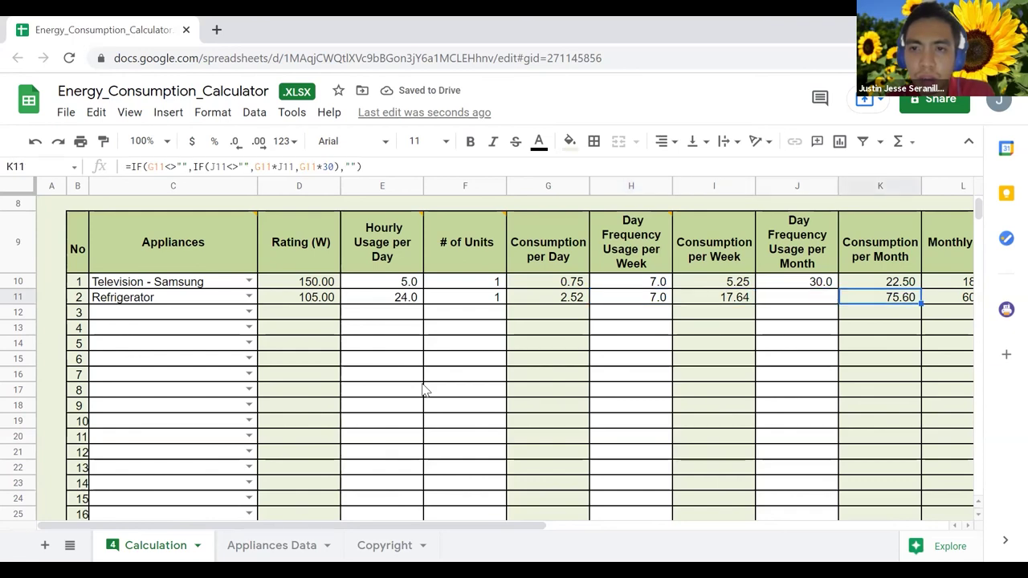
key(Left)
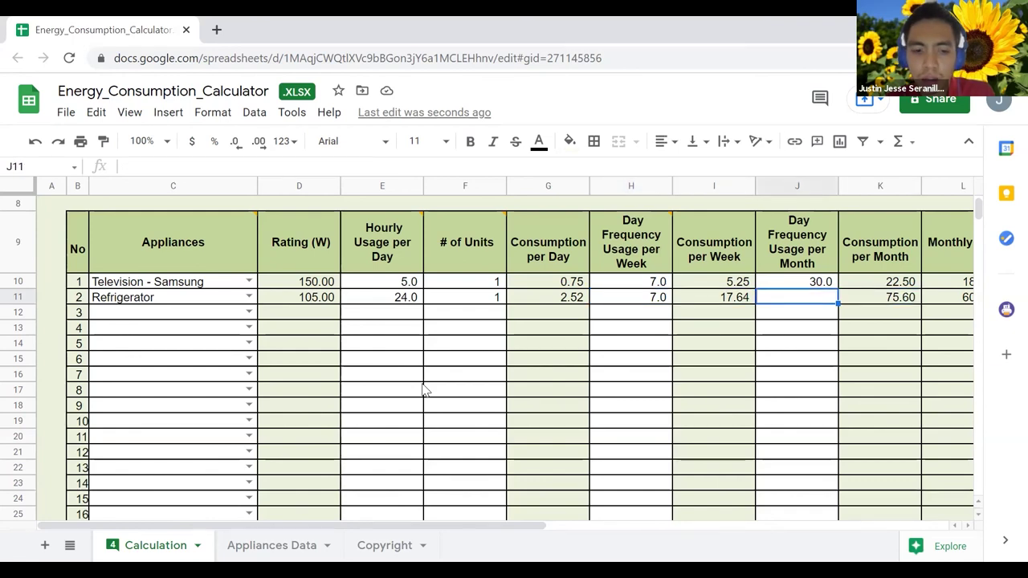
text(30)
key(Right)
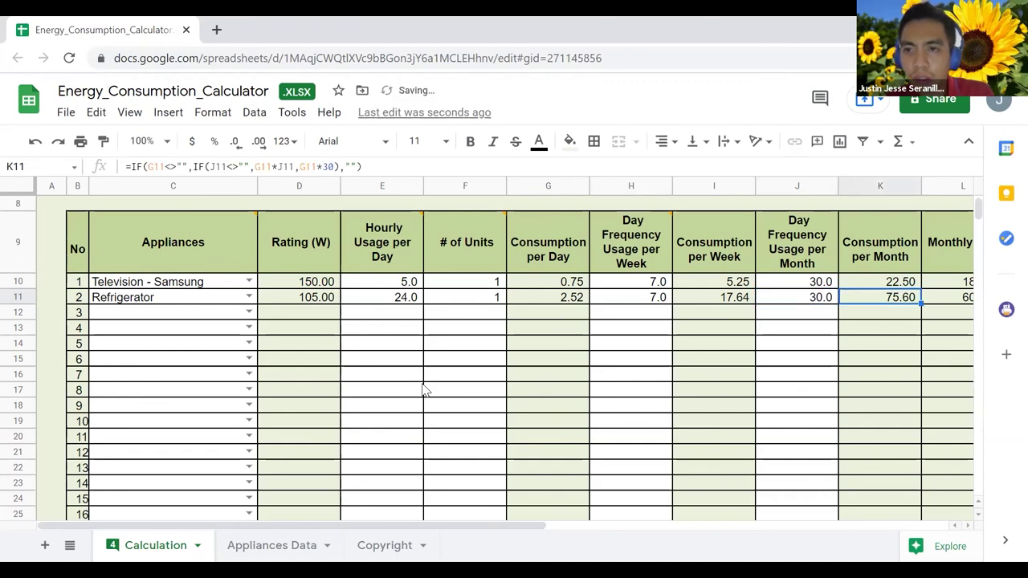
- Examine the Refrigerator row's monthly cost, returning to the start of the row
key(Right)
key(Right)
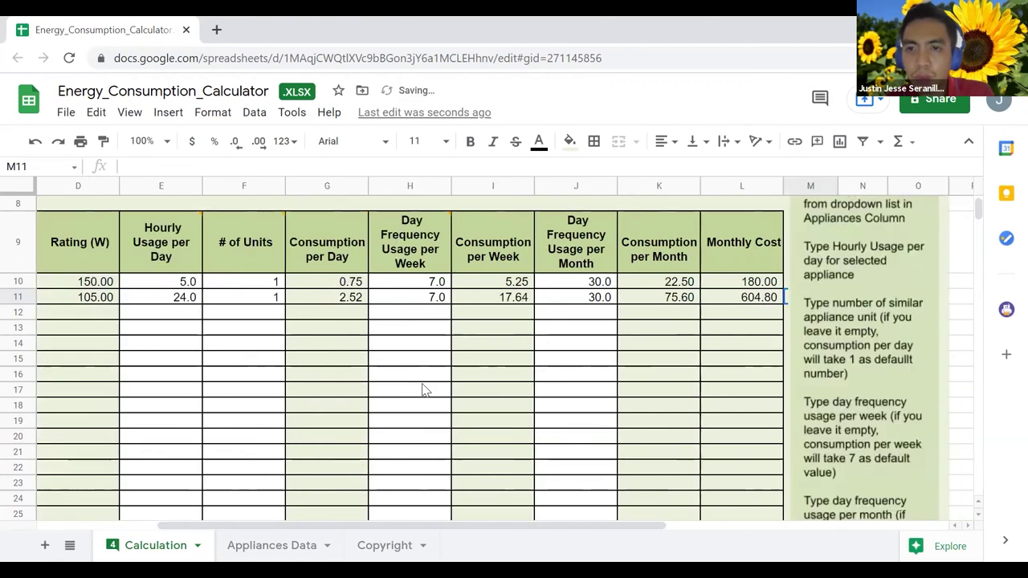
key(Left)
key(Left)
key(Left)
key(Left)
key(Left)
key(Left)
key(Left)
key(Left)
key(Left)
key(Left)
key(Left)
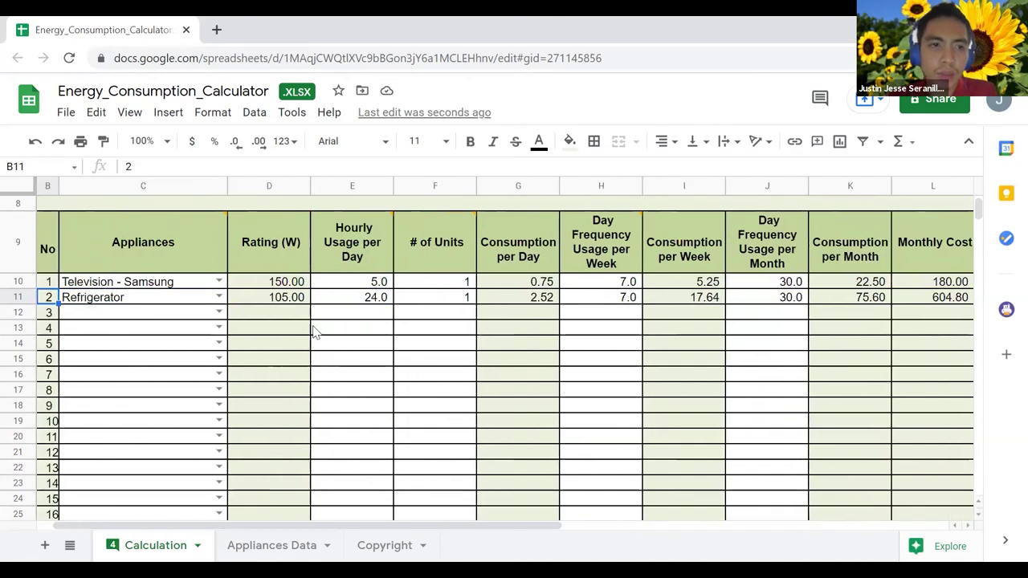
- Browse the appliance options for entry 3 and choose Washing Machine
click(218, 312)
scroll(185, 400, down, 5)
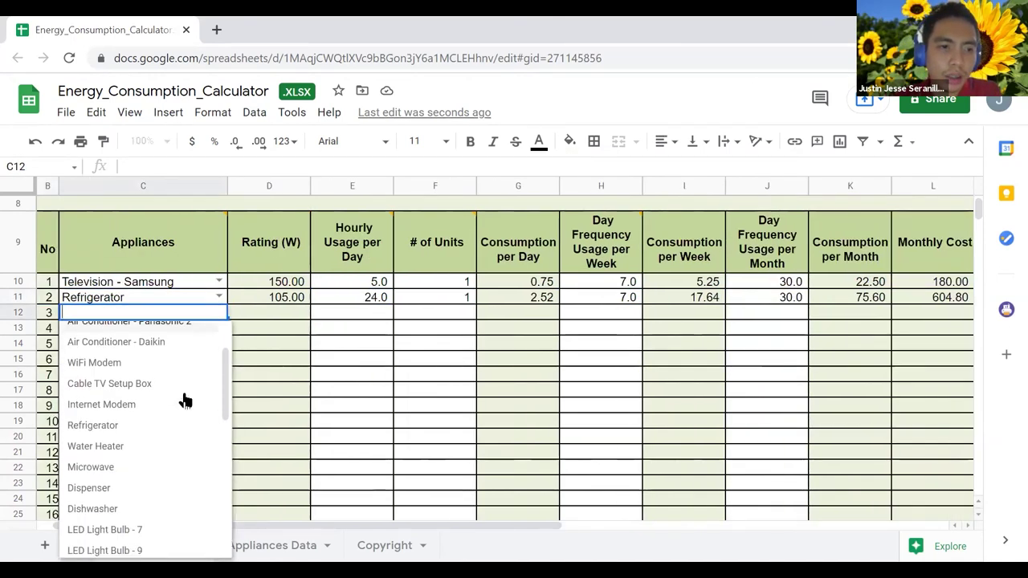
scroll(184, 400, down, 5)
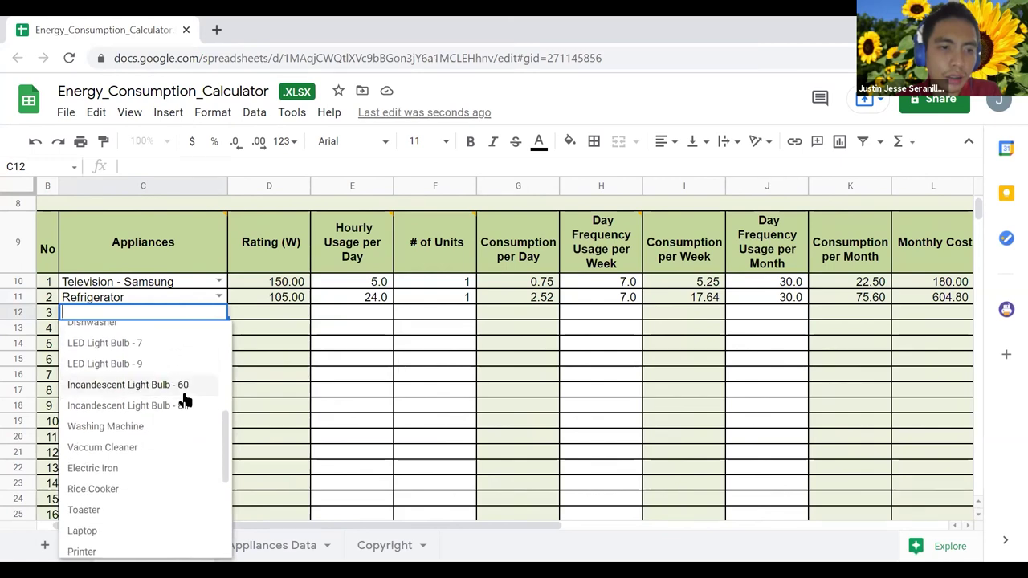
scroll(185, 400, down, 2)
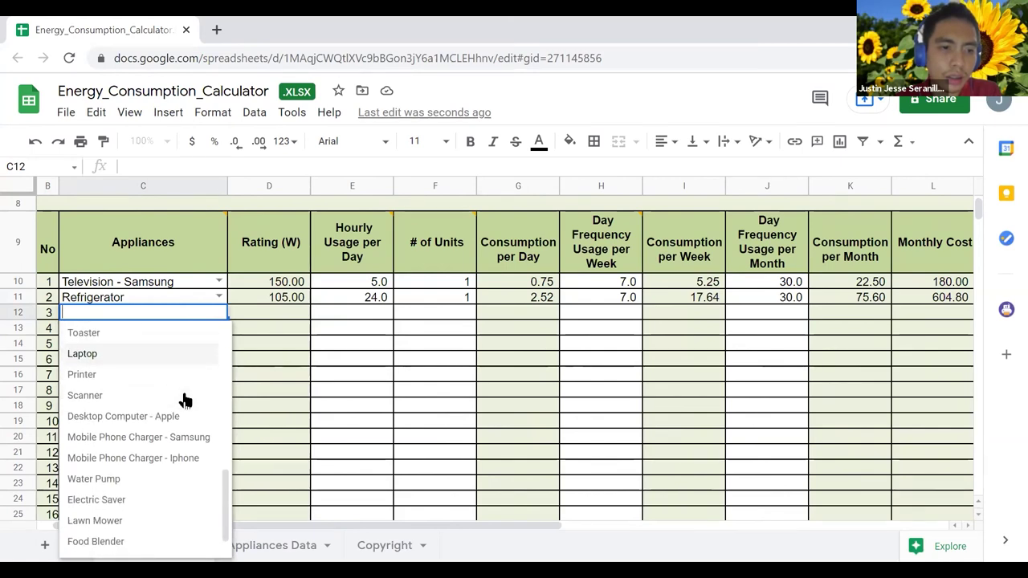
scroll(185, 400, up, 3)
scroll(185, 400, up, 3)
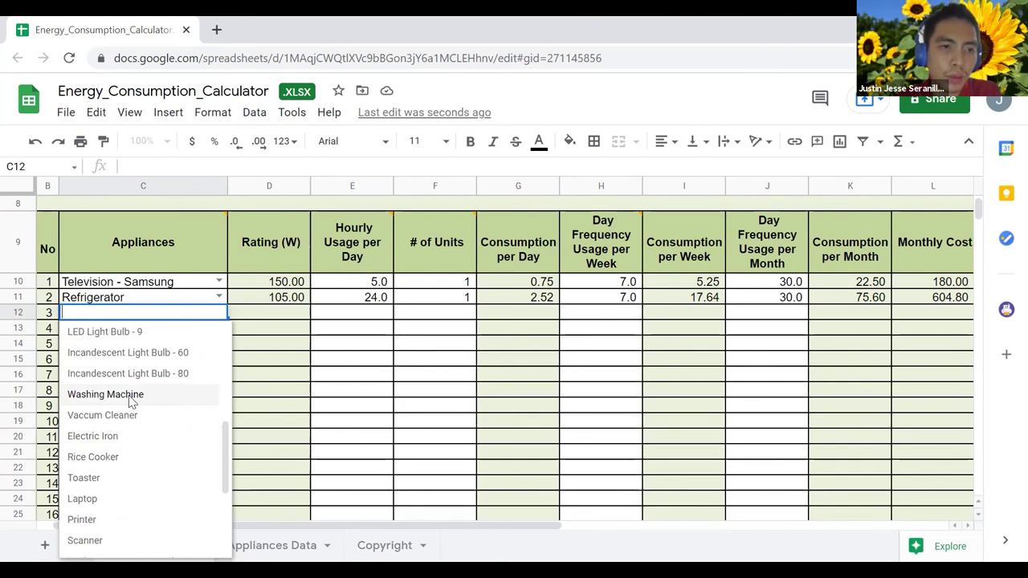
click(131, 394)
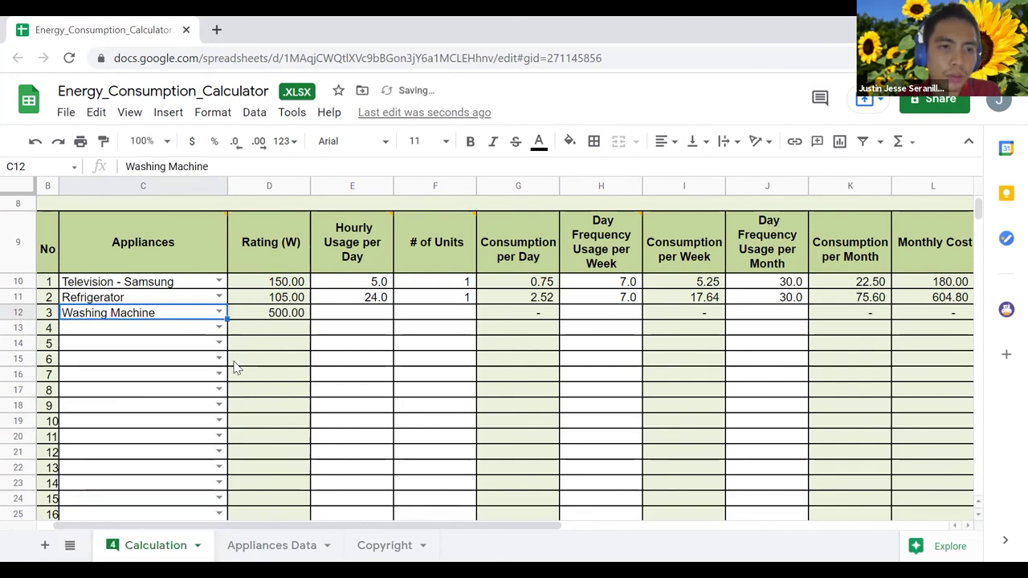
- Set the Washing Machine's day frequency usage per week to 1
click(369, 319)
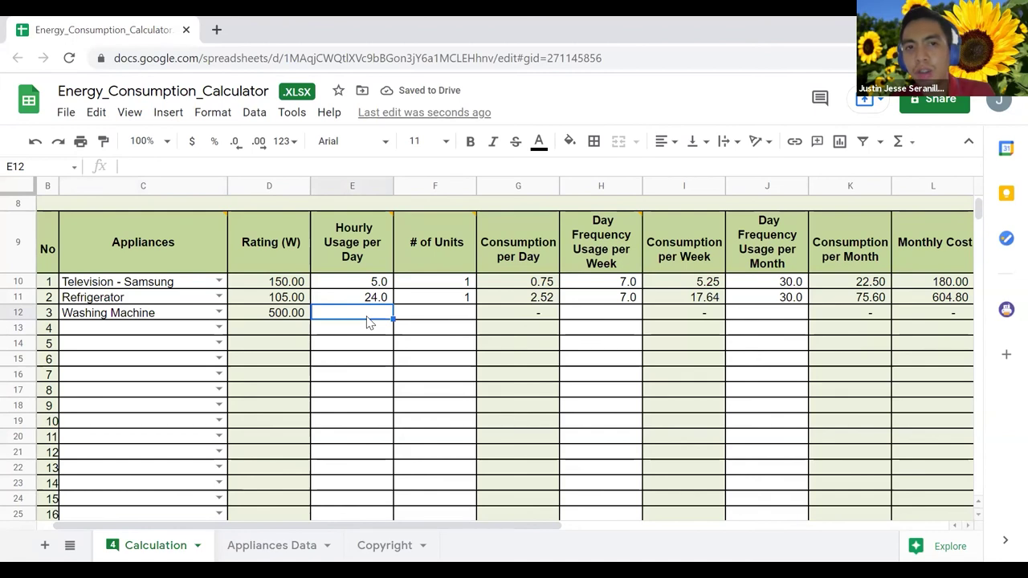
key(Right)
key(Left)
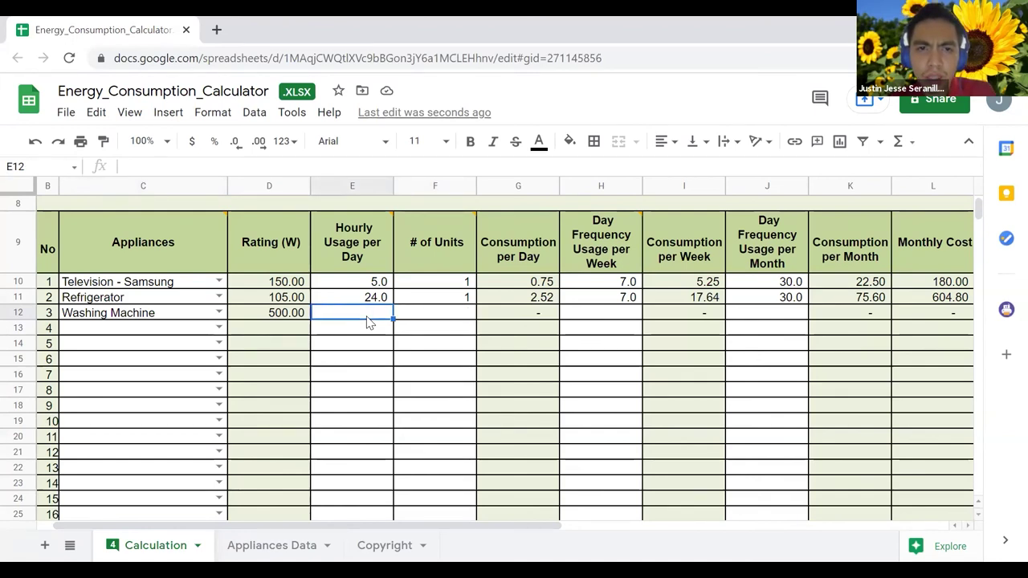
key(Right)
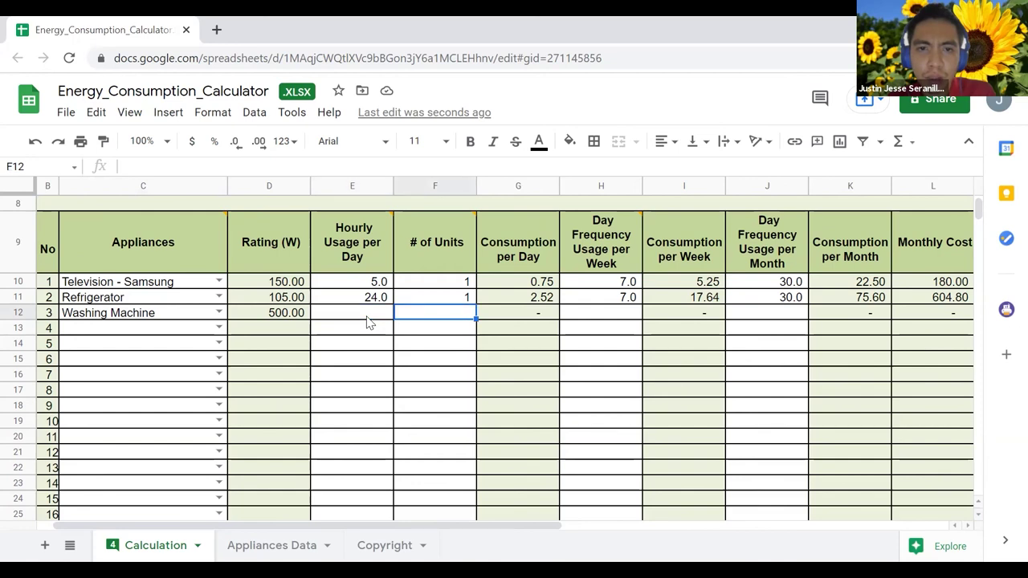
key(Right)
key(Right)
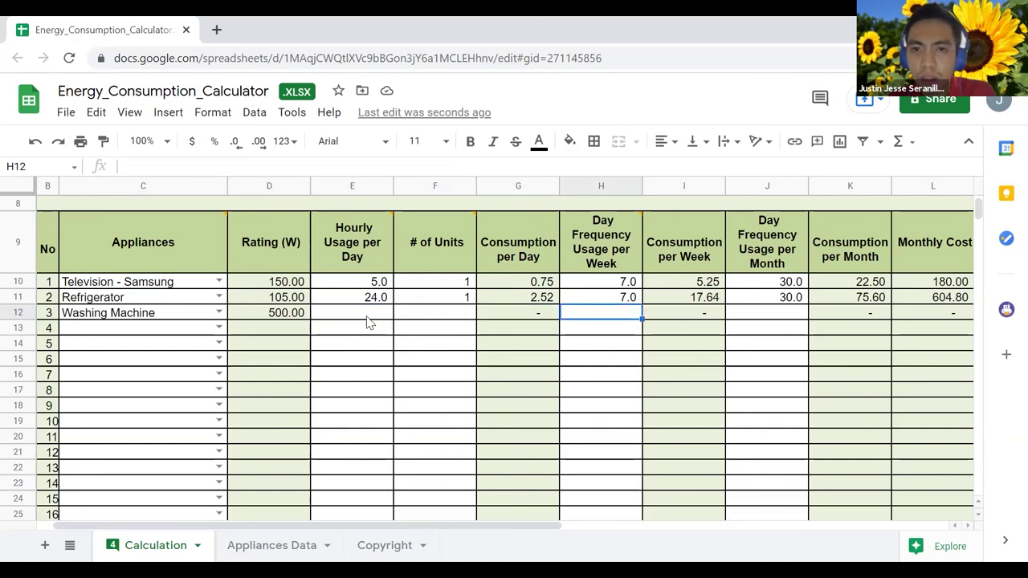
text(1)
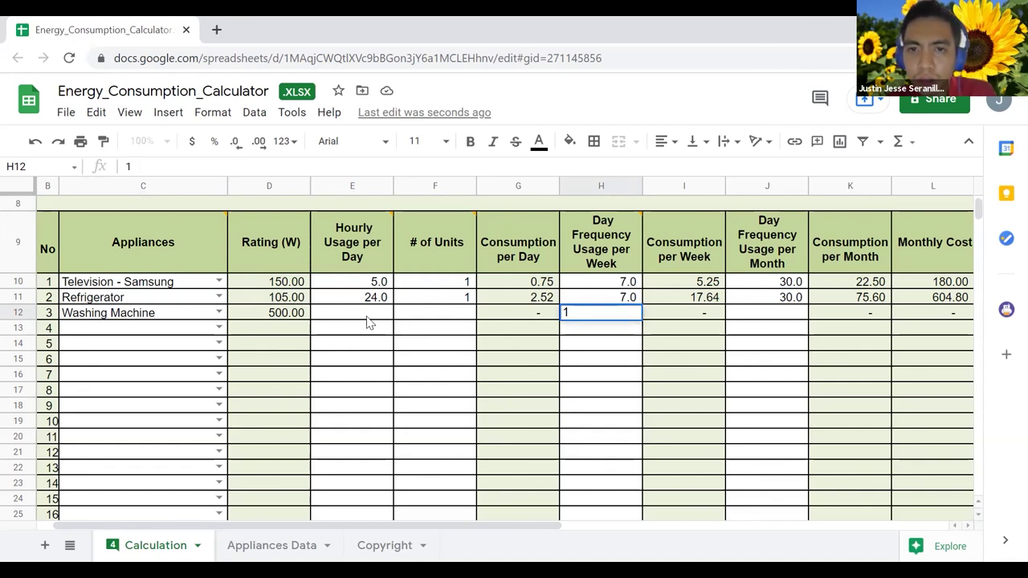
key(Tab)
- Set the Washing Machine's number of units to 1 and its hourly usage per day to 2
key(Left)
key(Left)
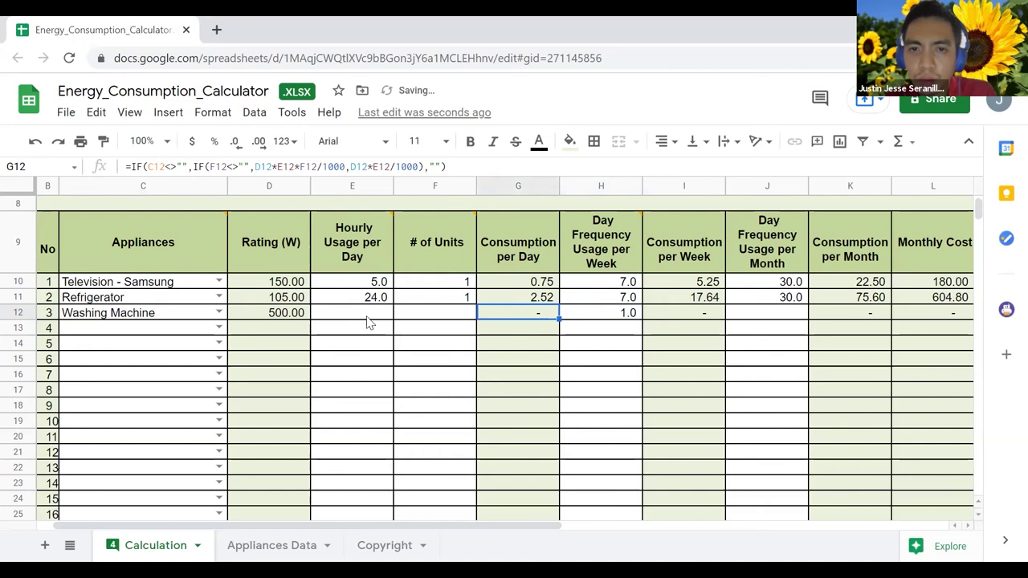
key(Left)
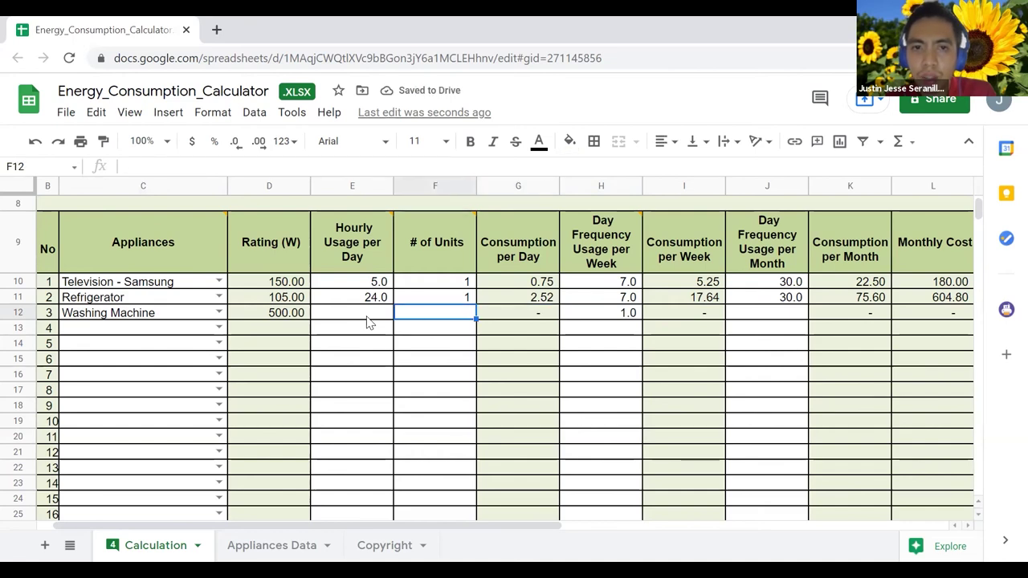
text(1)
key(Left)
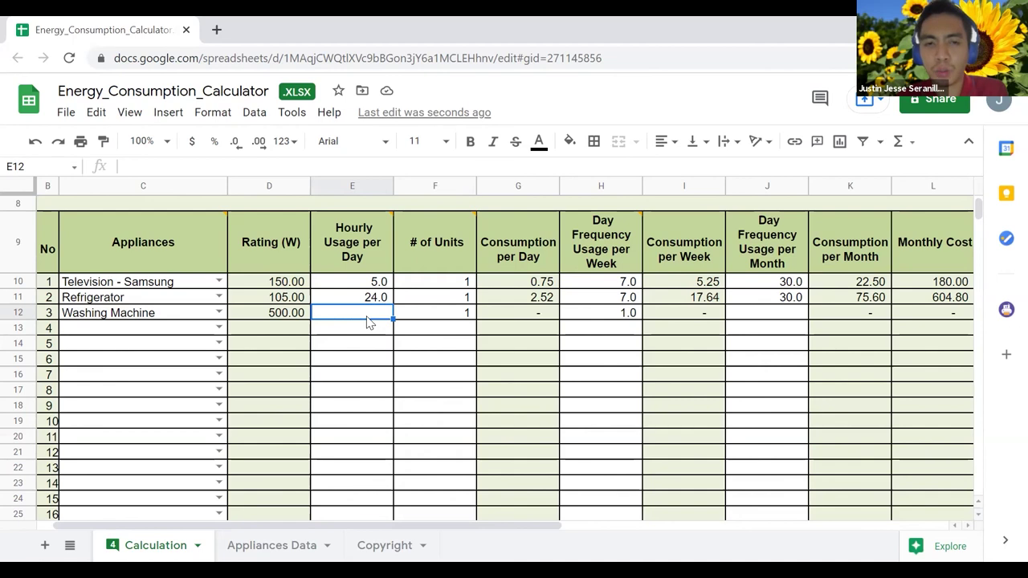
text(2)
key(Return)
- Examine the Washing Machine row from its hourly usage through to its monthly cost
click(367, 316)
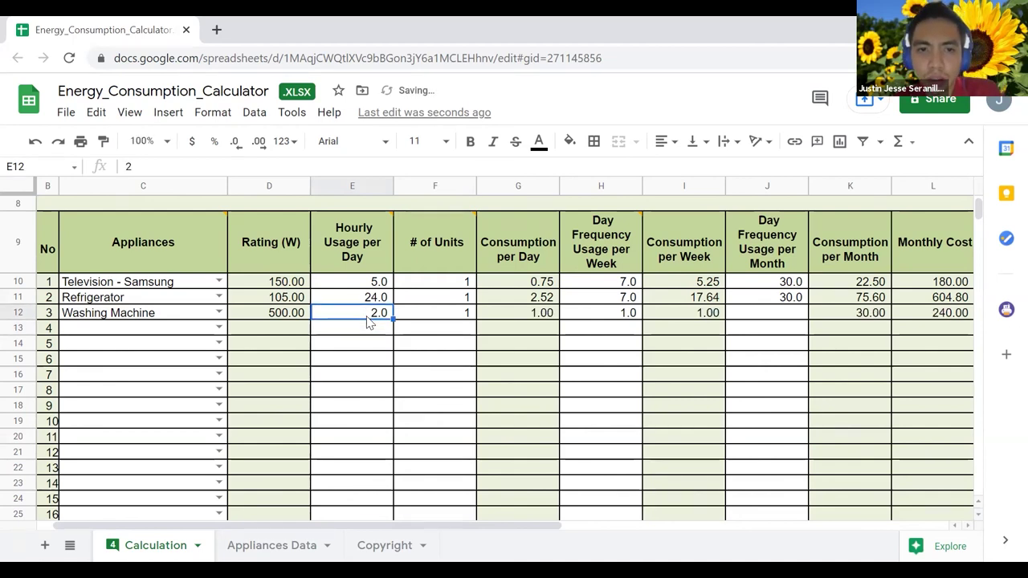
key(Right)
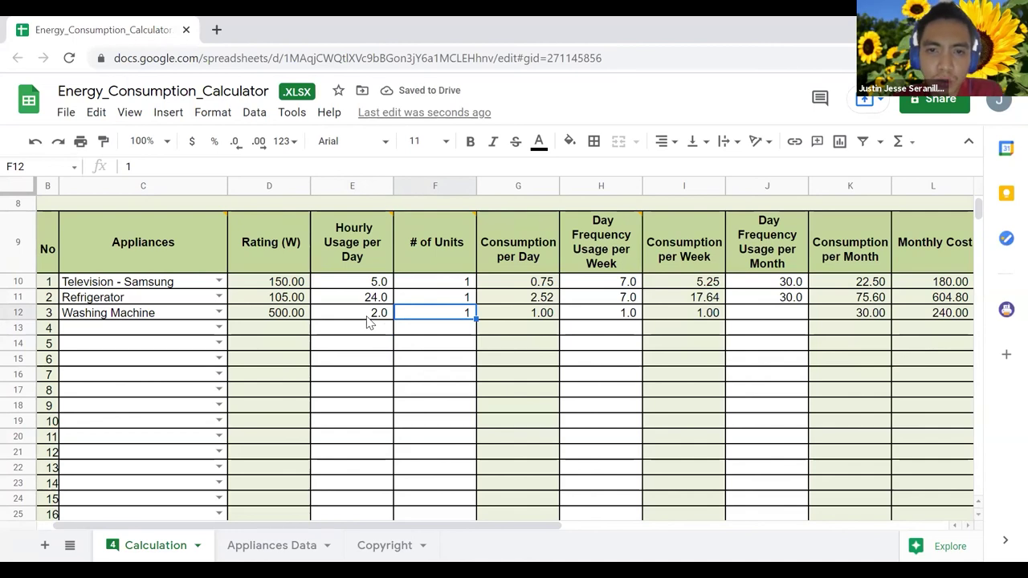
key(Right)
key(Right)
key(Right)
key(Right)
key(Right)
key(Right)
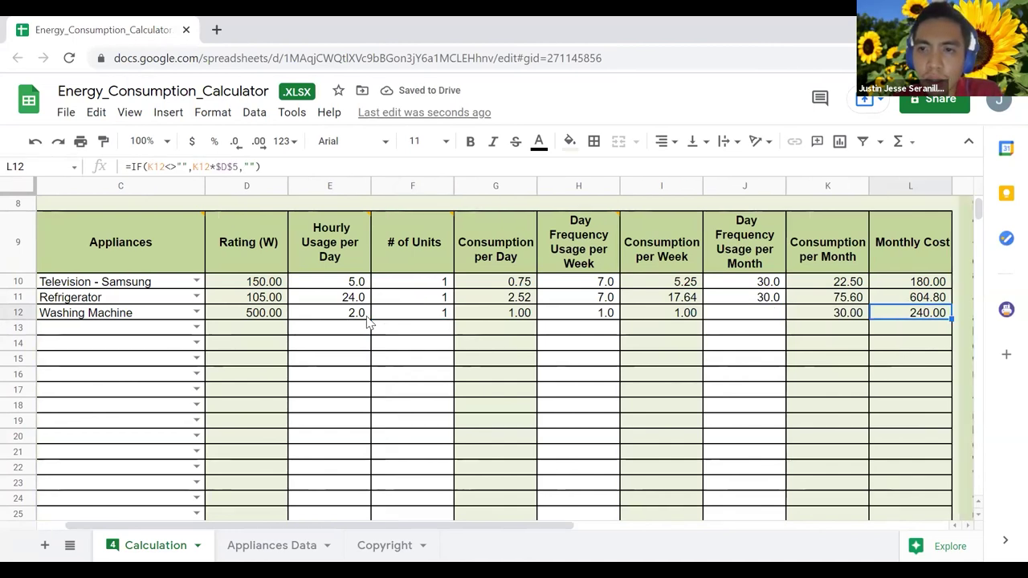
- Check the Washing Machine's empty monthly frequency cell against its daily consumption and hourly usage cells
key(Left)
key(Left)
key(Left)
key(Right)
key(Right)
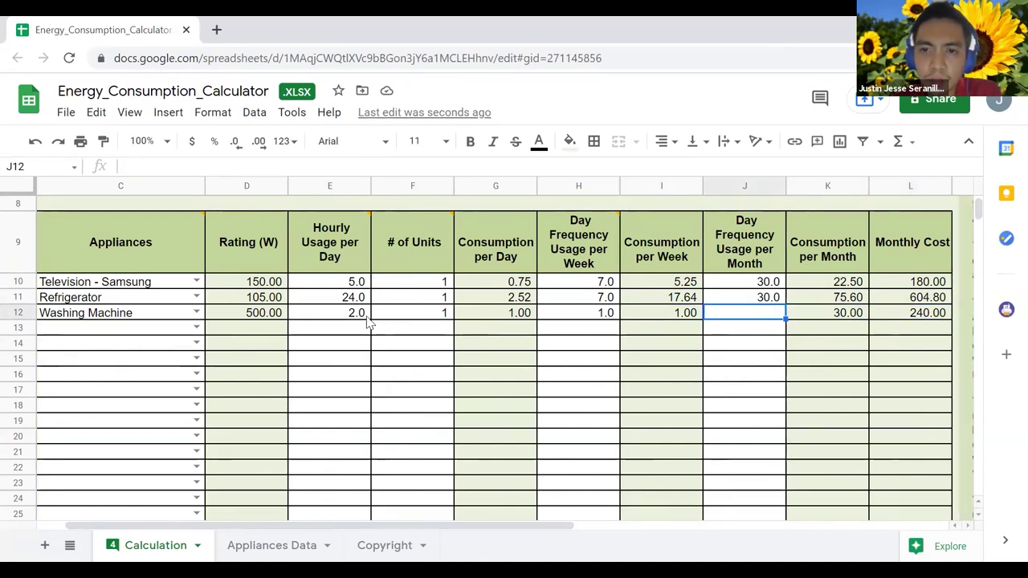
key(Right)
key(Left)
key(Left)
key(Left)
key(Left)
key(Left)
key(Left)
key(Left)
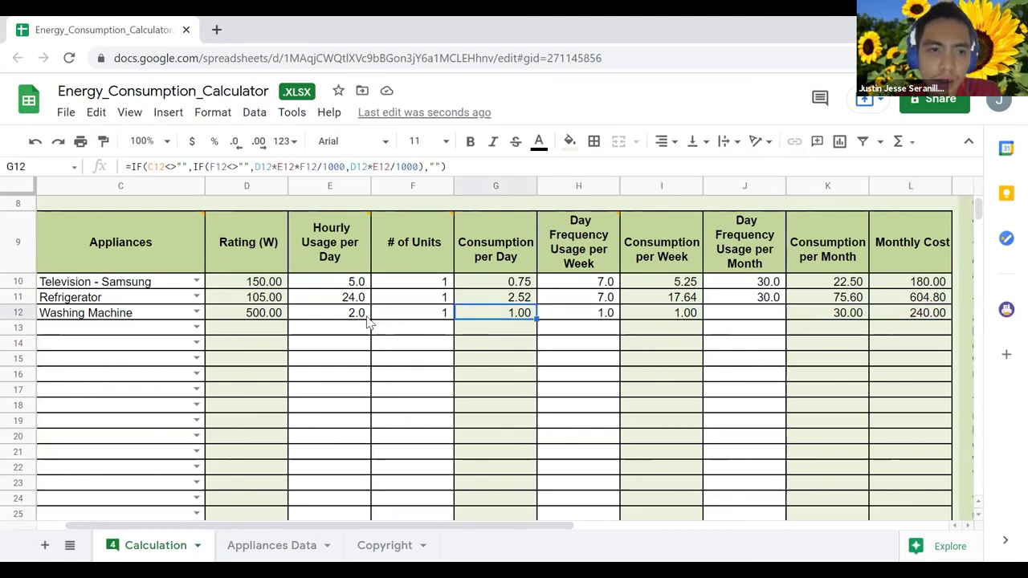
key(Left)
key(Right)
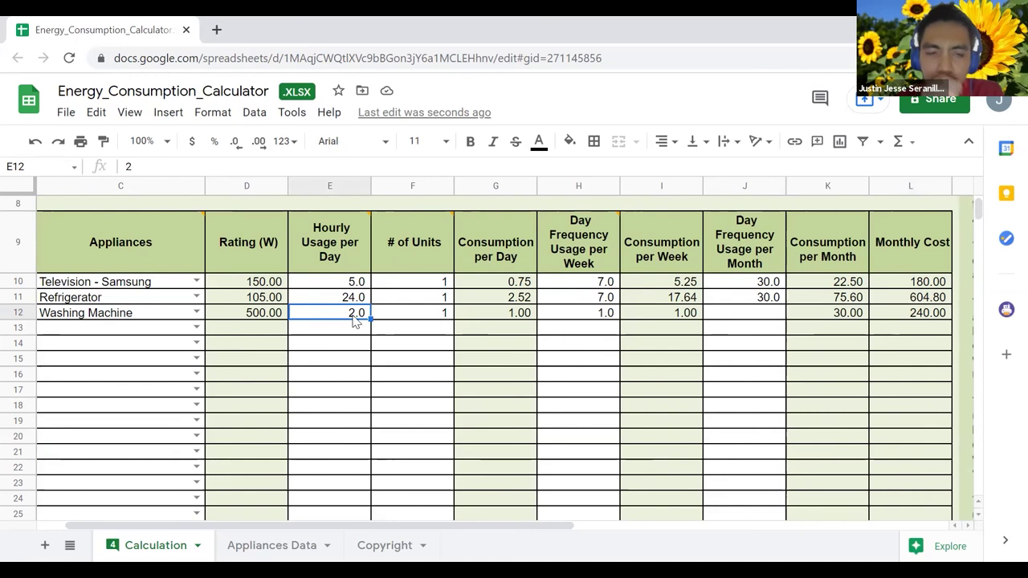
- Review the Washing Machine's daily consumption and monthly cost formulas, returning to the start of the row
click(514, 317)
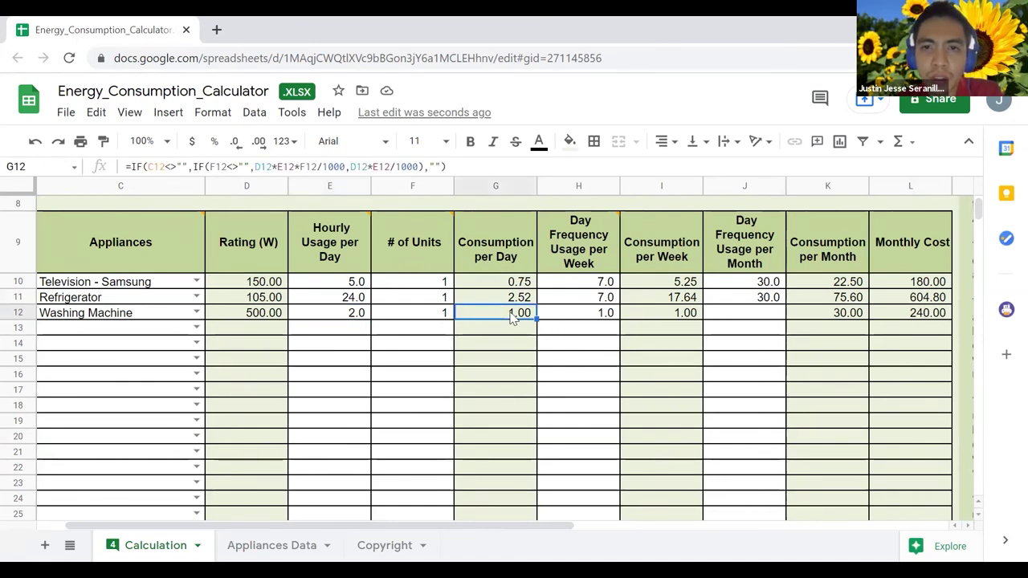
key(Right)
key(Right)
key(Right)
key(Right)
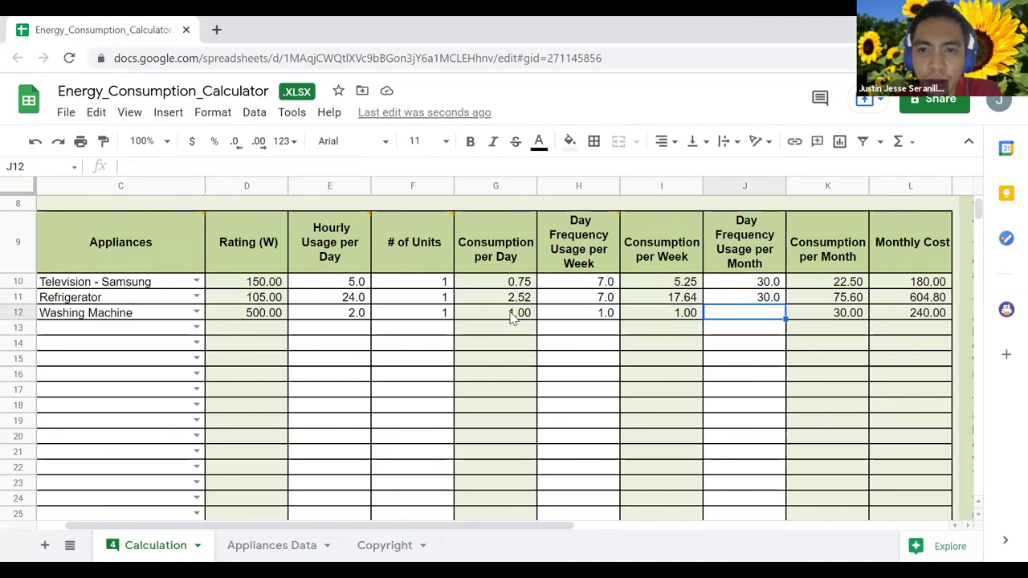
key(Right)
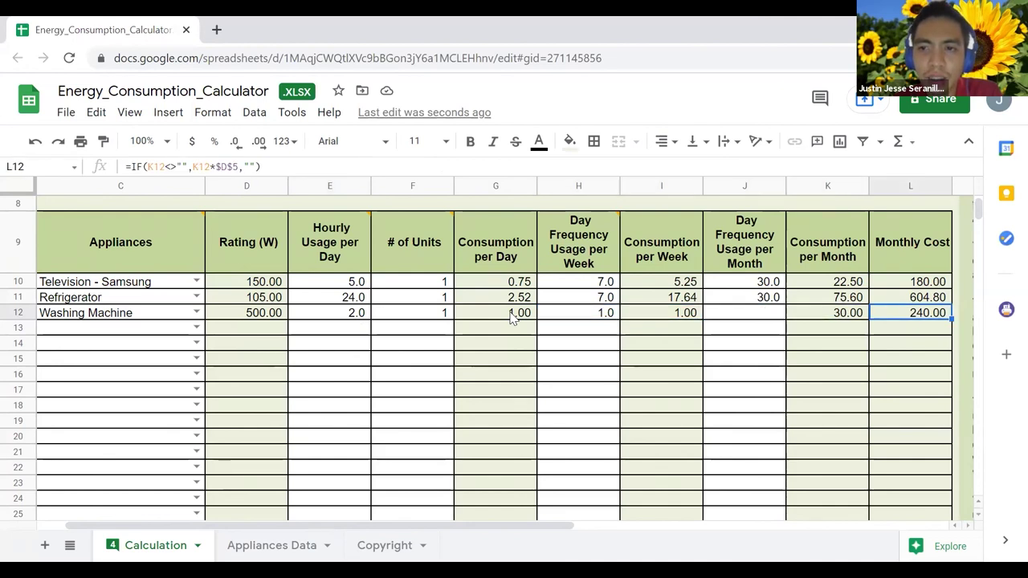
key(Right)
key(Left)
key(Left)
key(Left)
key(Left)
key(Left)
key(Left)
key(Left)
key(Left)
key(Left)
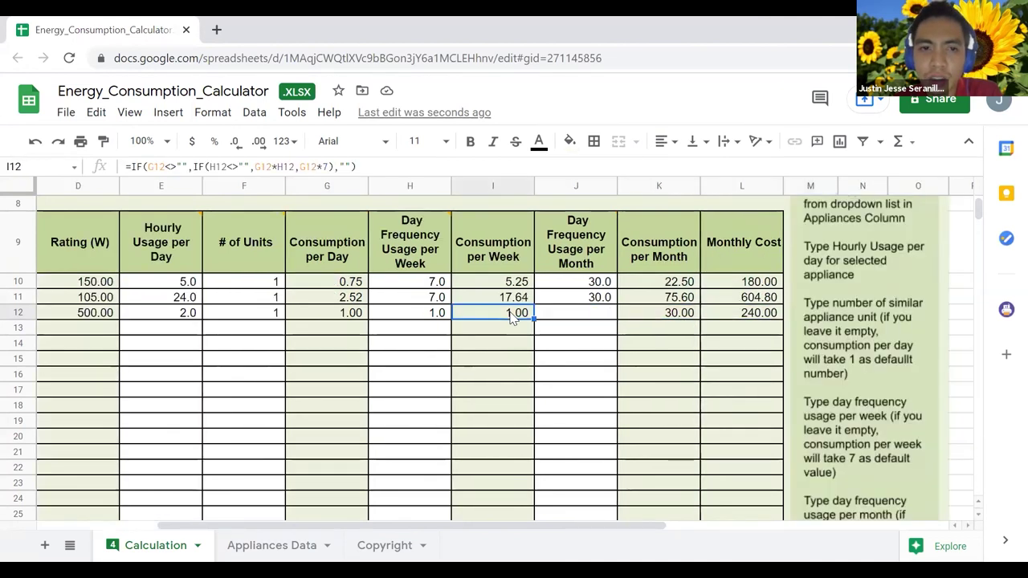
key(Left)
key(Left)
key(Left)
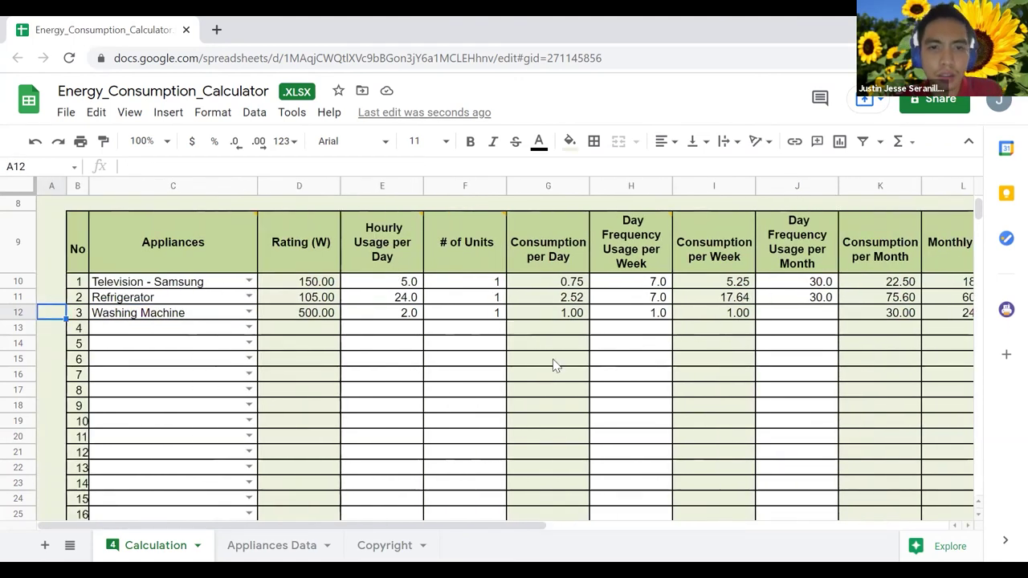